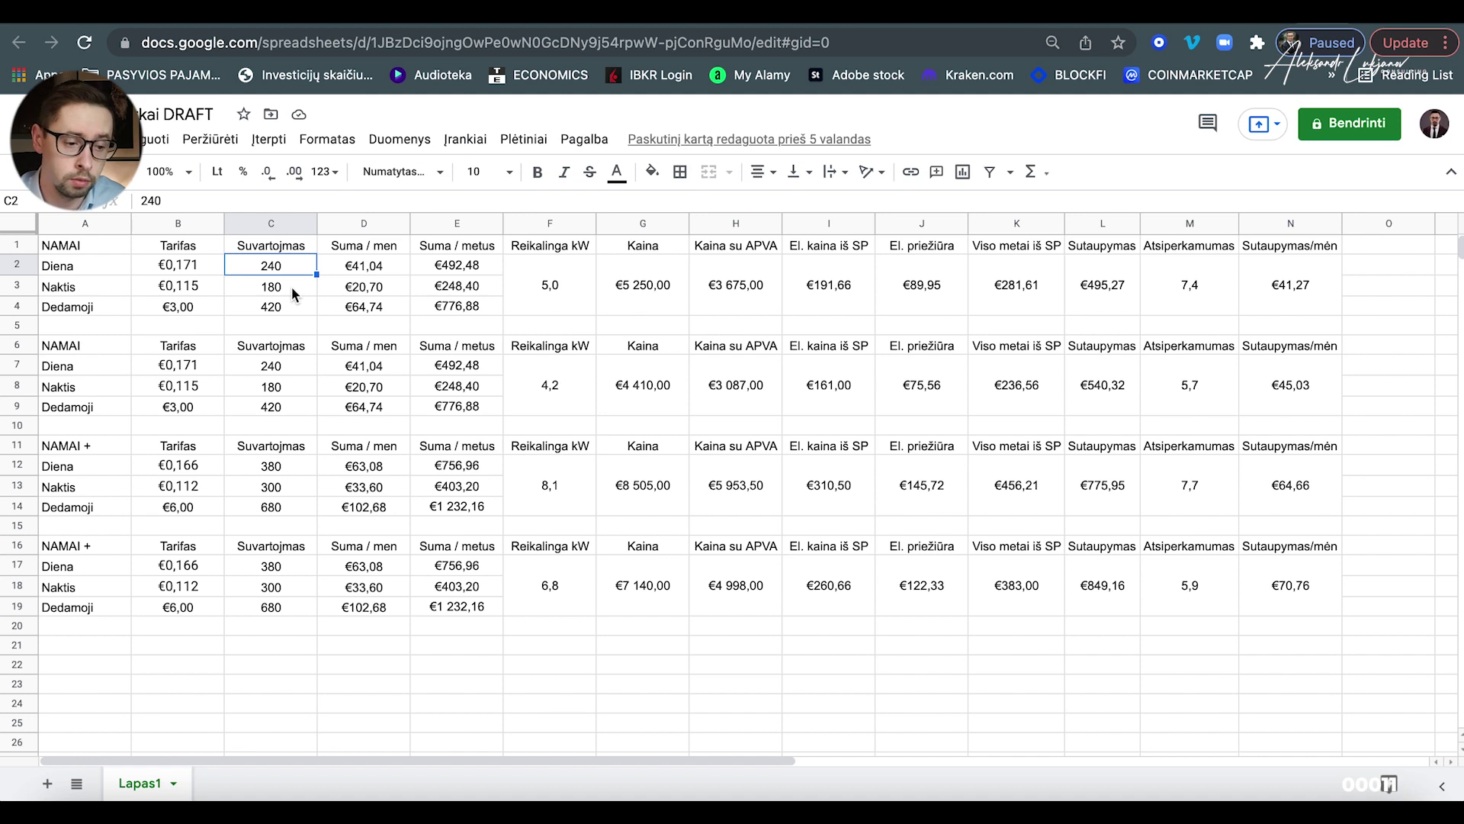
- Examine the consumption values and the monthly and yearly cost formulas in the first NAMAI block, including the Dedamoji totals
left_click(291, 286)
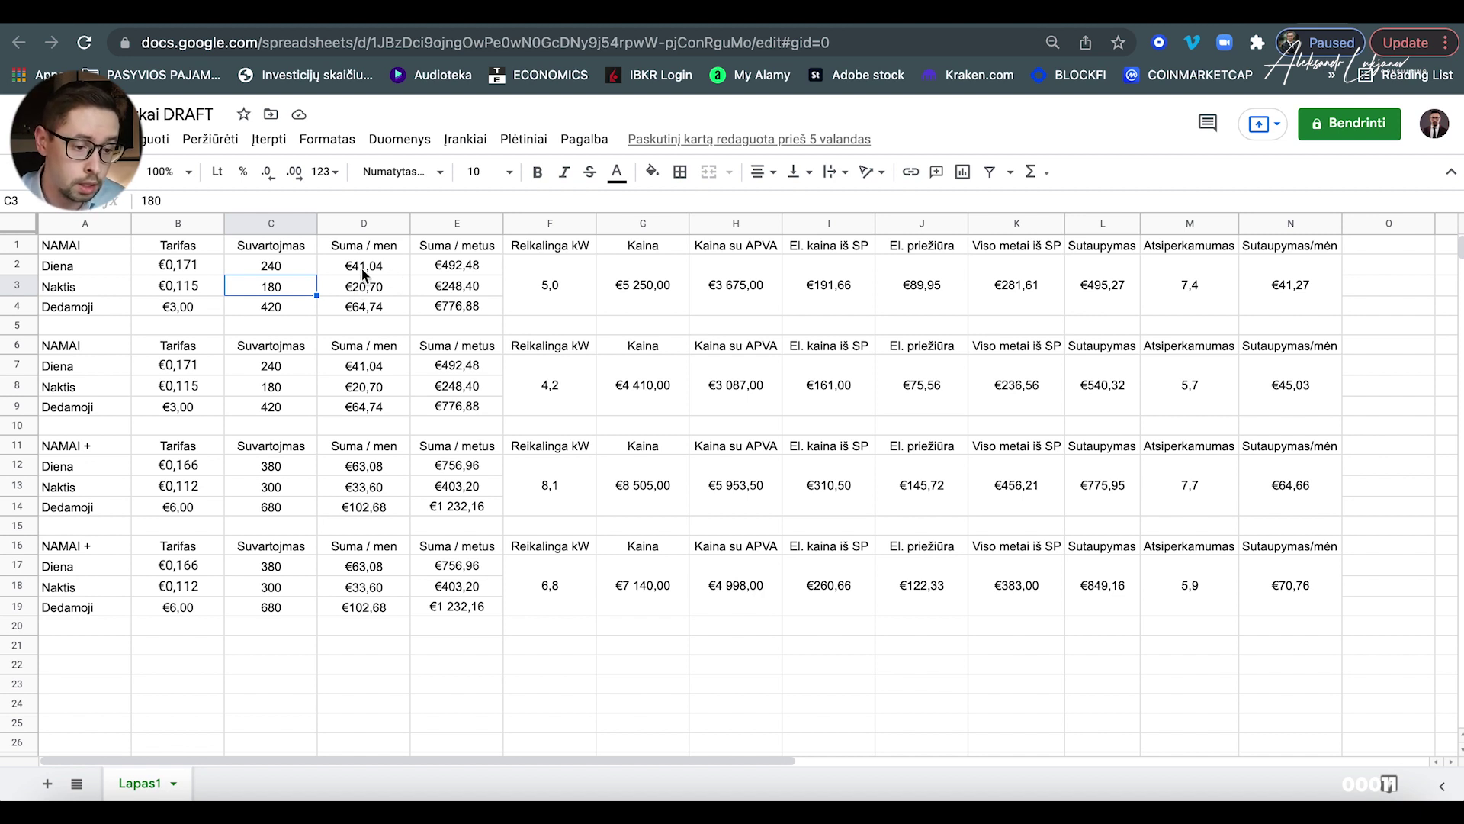
left_click(386, 261)
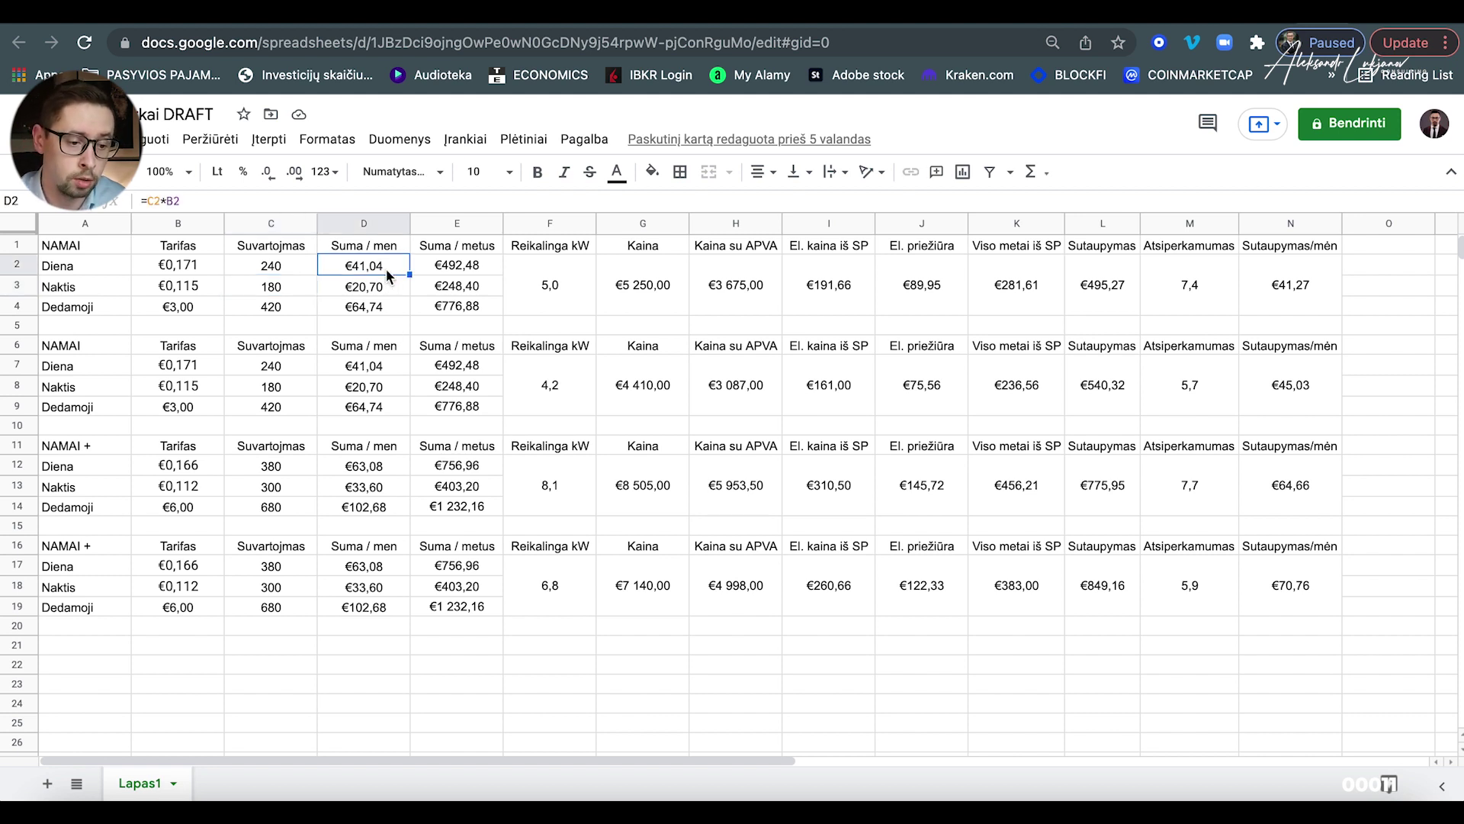
left_click(379, 290)
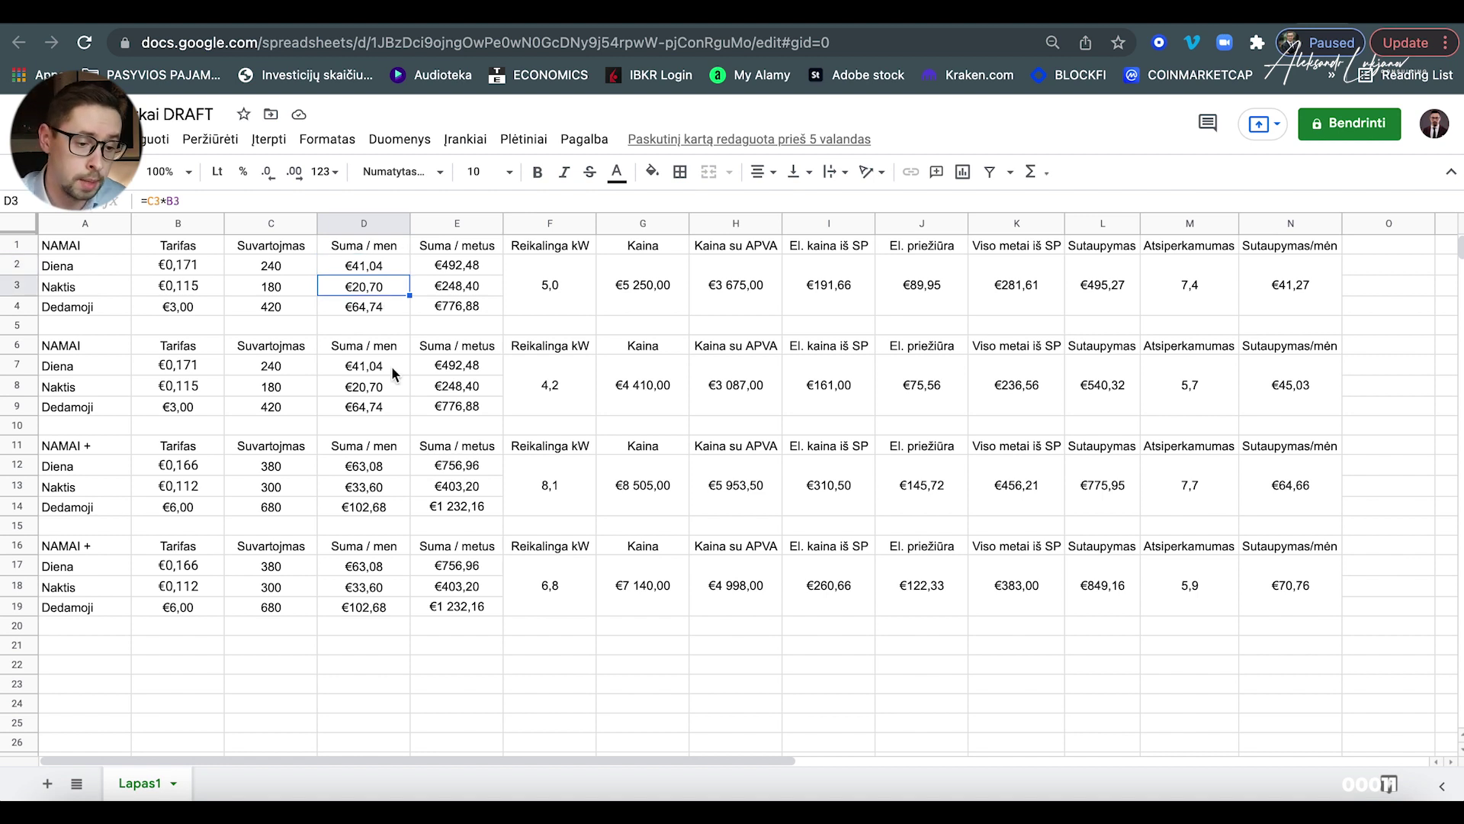
left_click(382, 308)
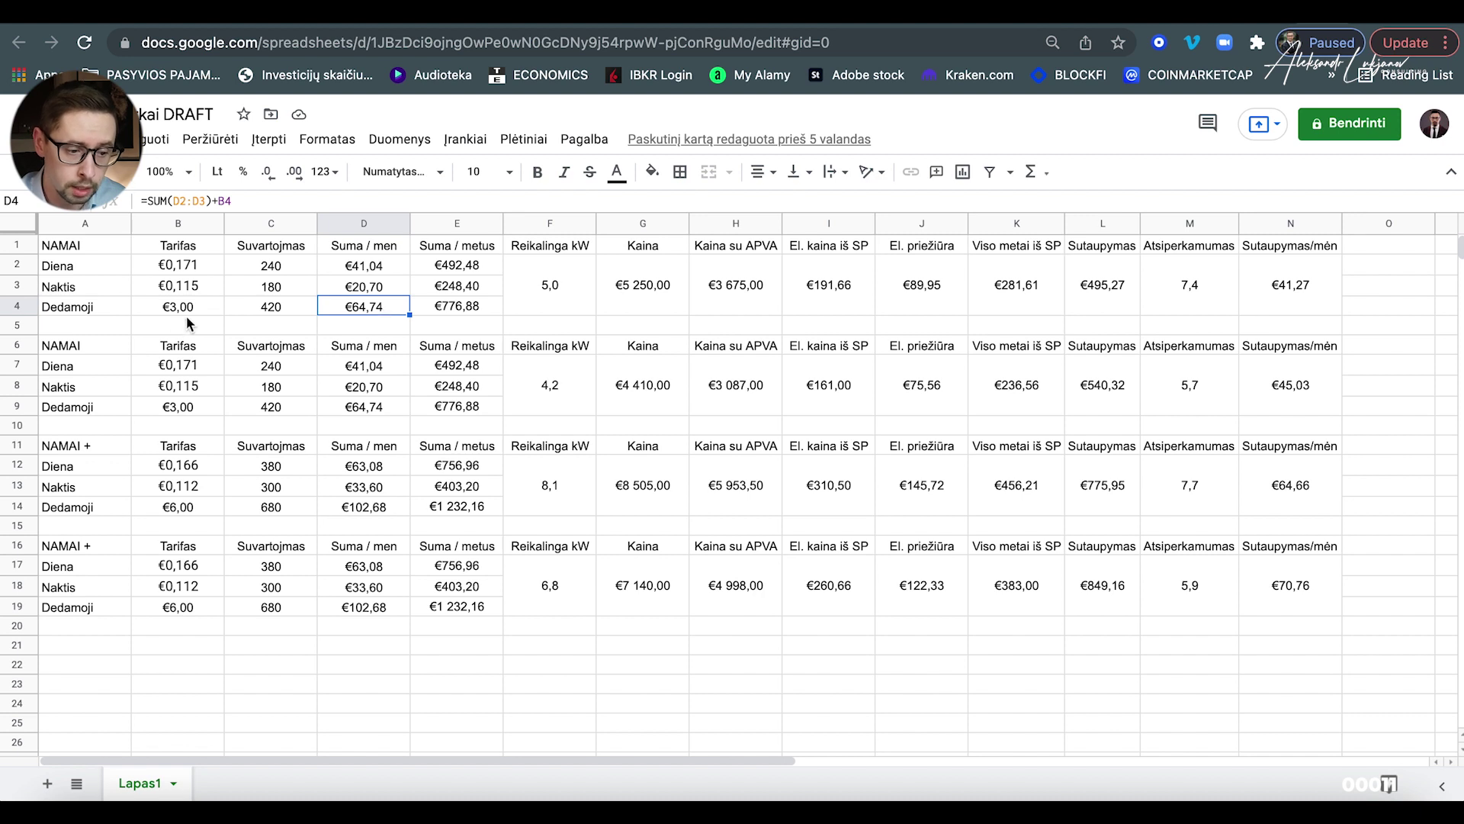
left_click(190, 312)
left_click(346, 305)
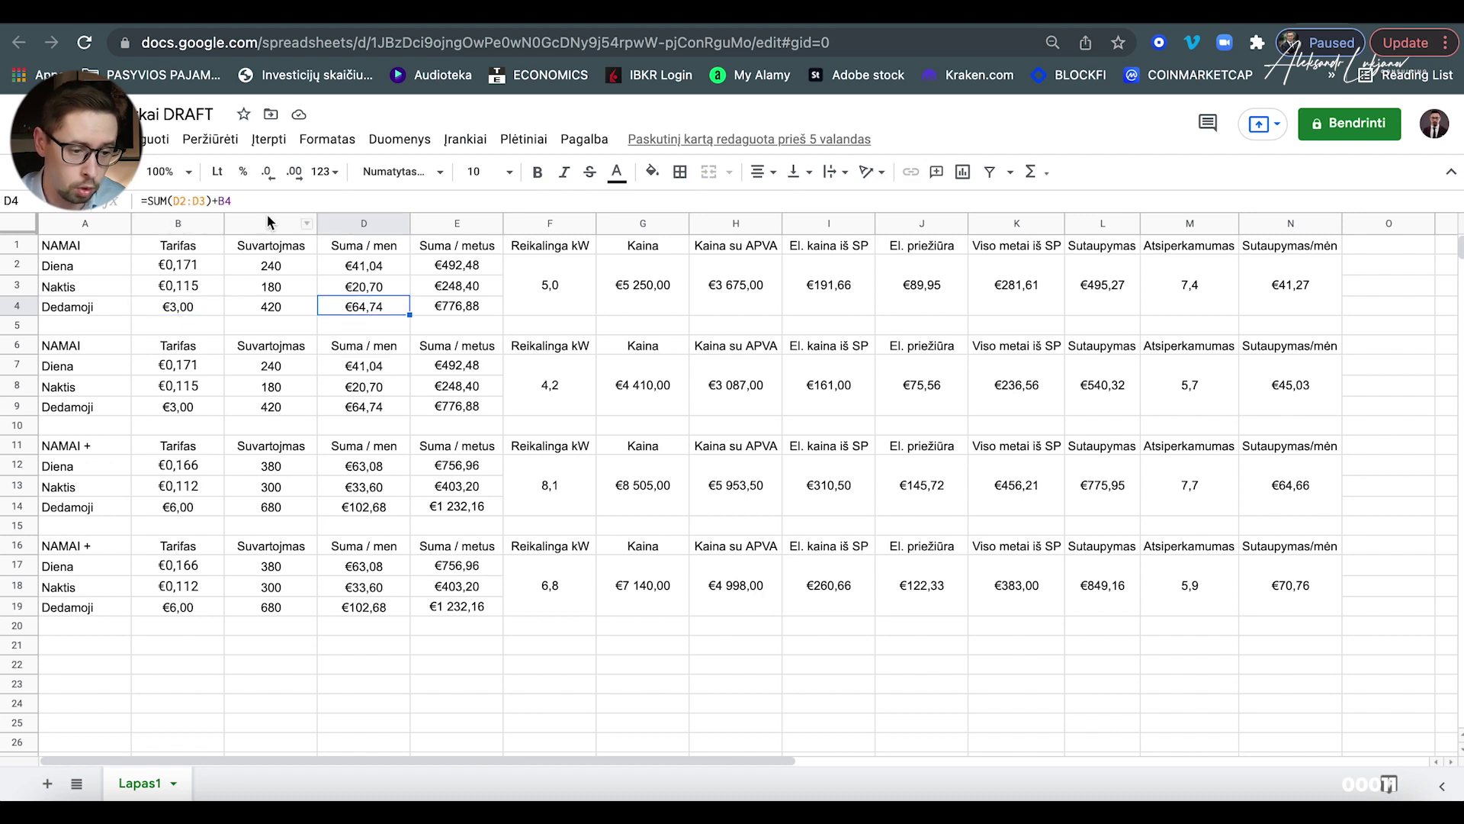
left_click(267, 200)
key("Escape")
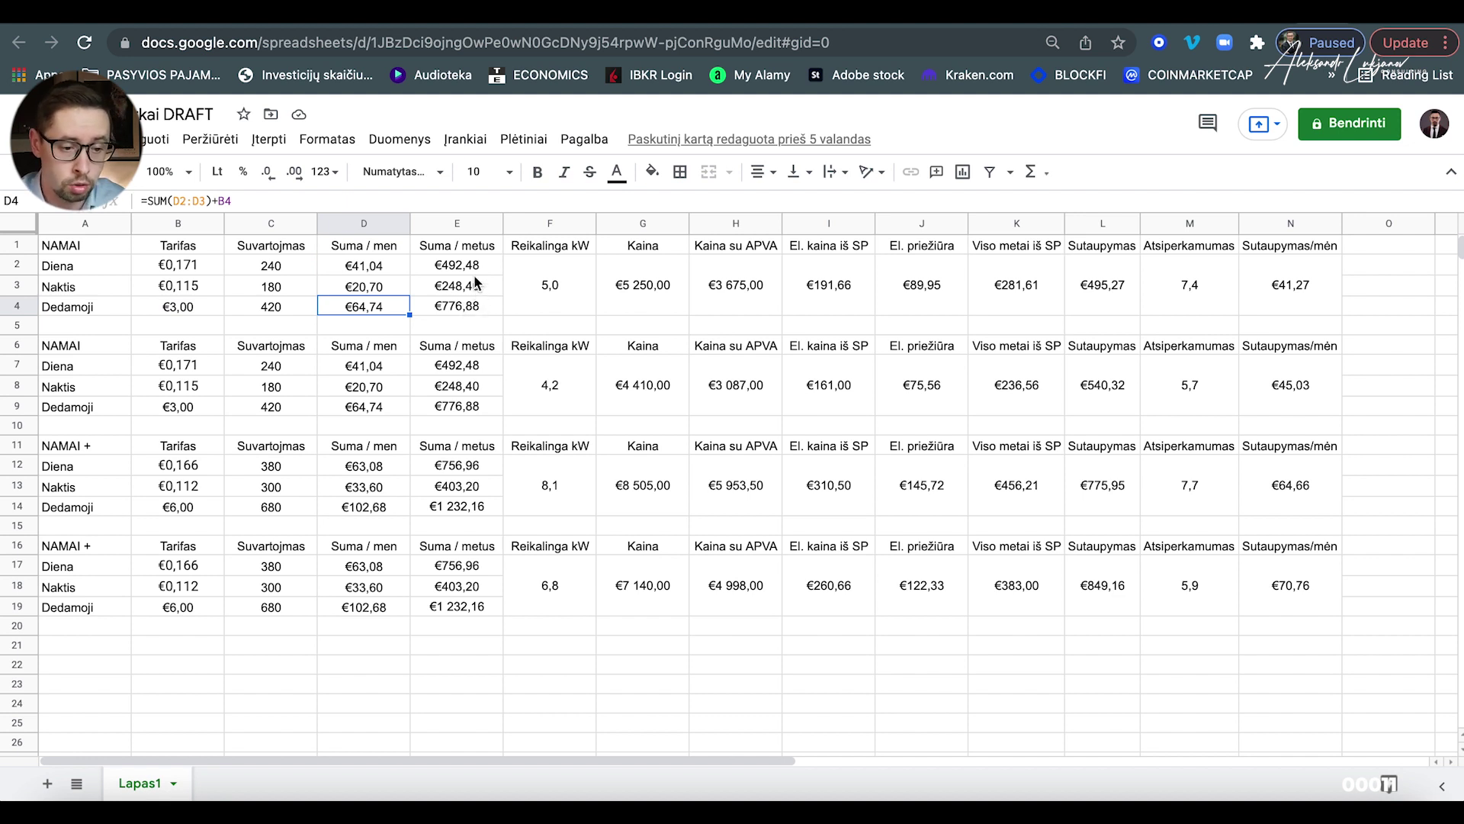
left_click(459, 308)
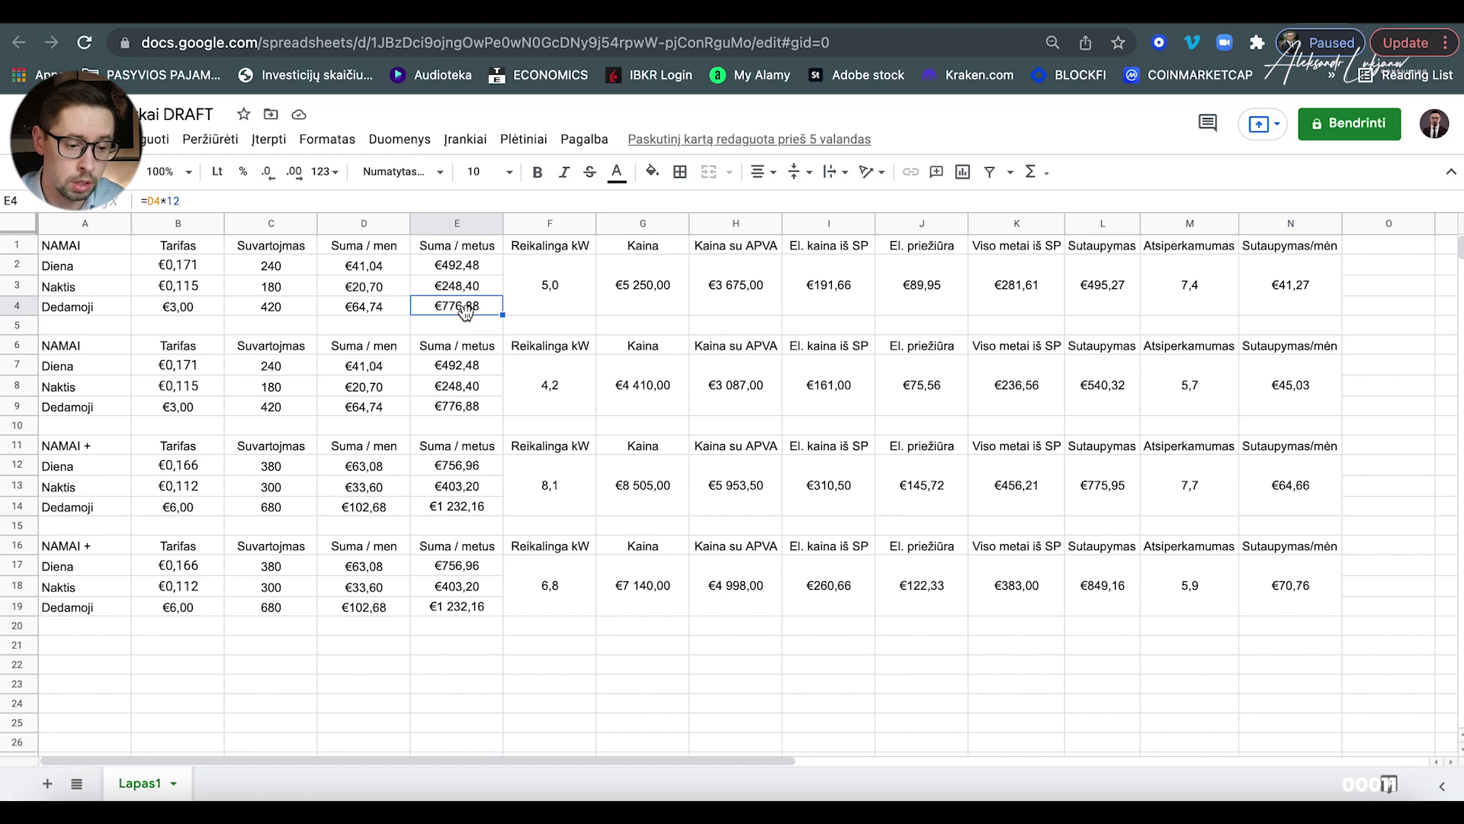
- Inspect the Reikalinga kW formula in F2:F4 and compare it with the monthly total in D4
left_click(564, 302)
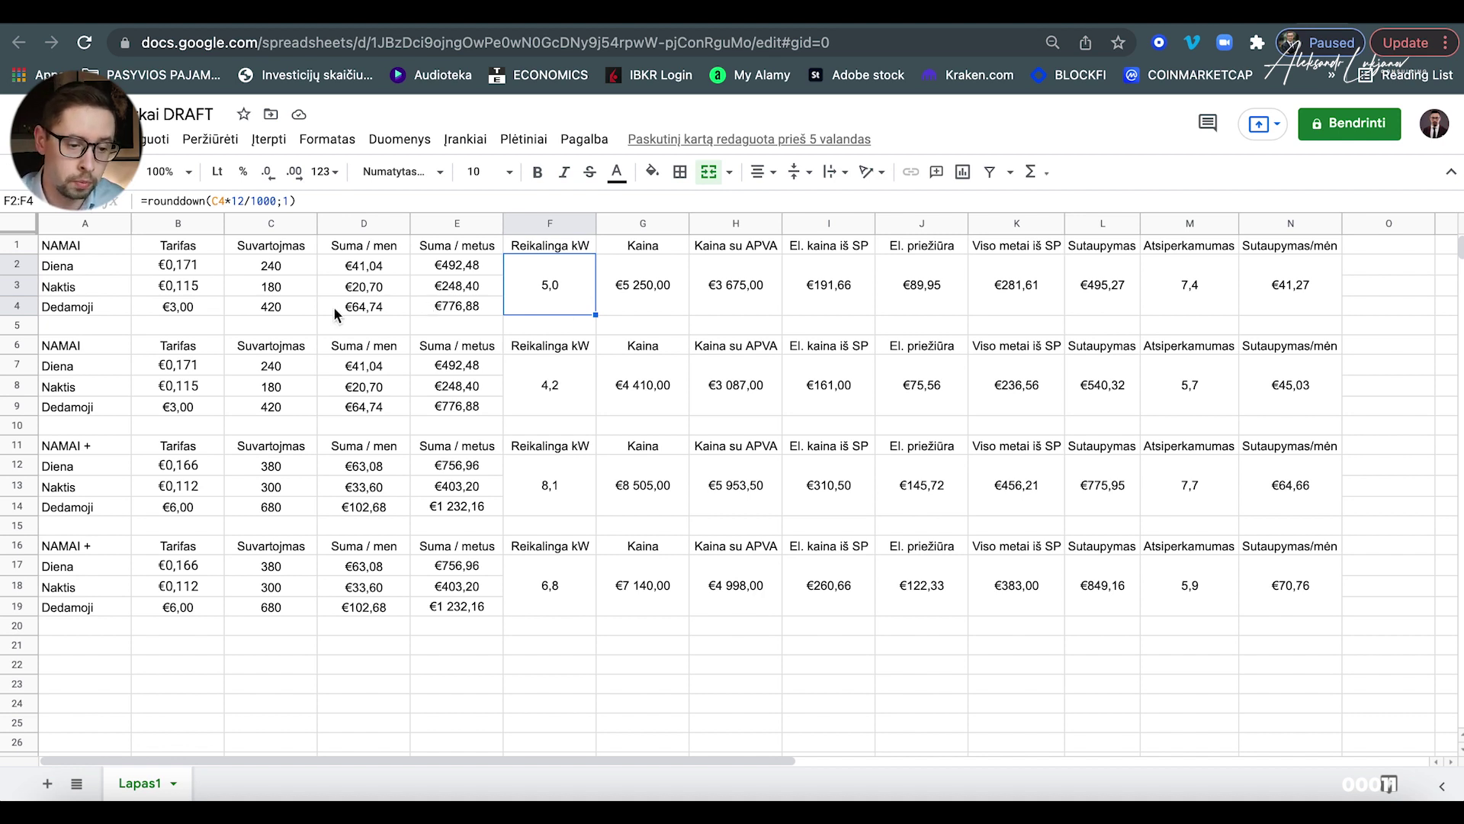
left_click(312, 202)
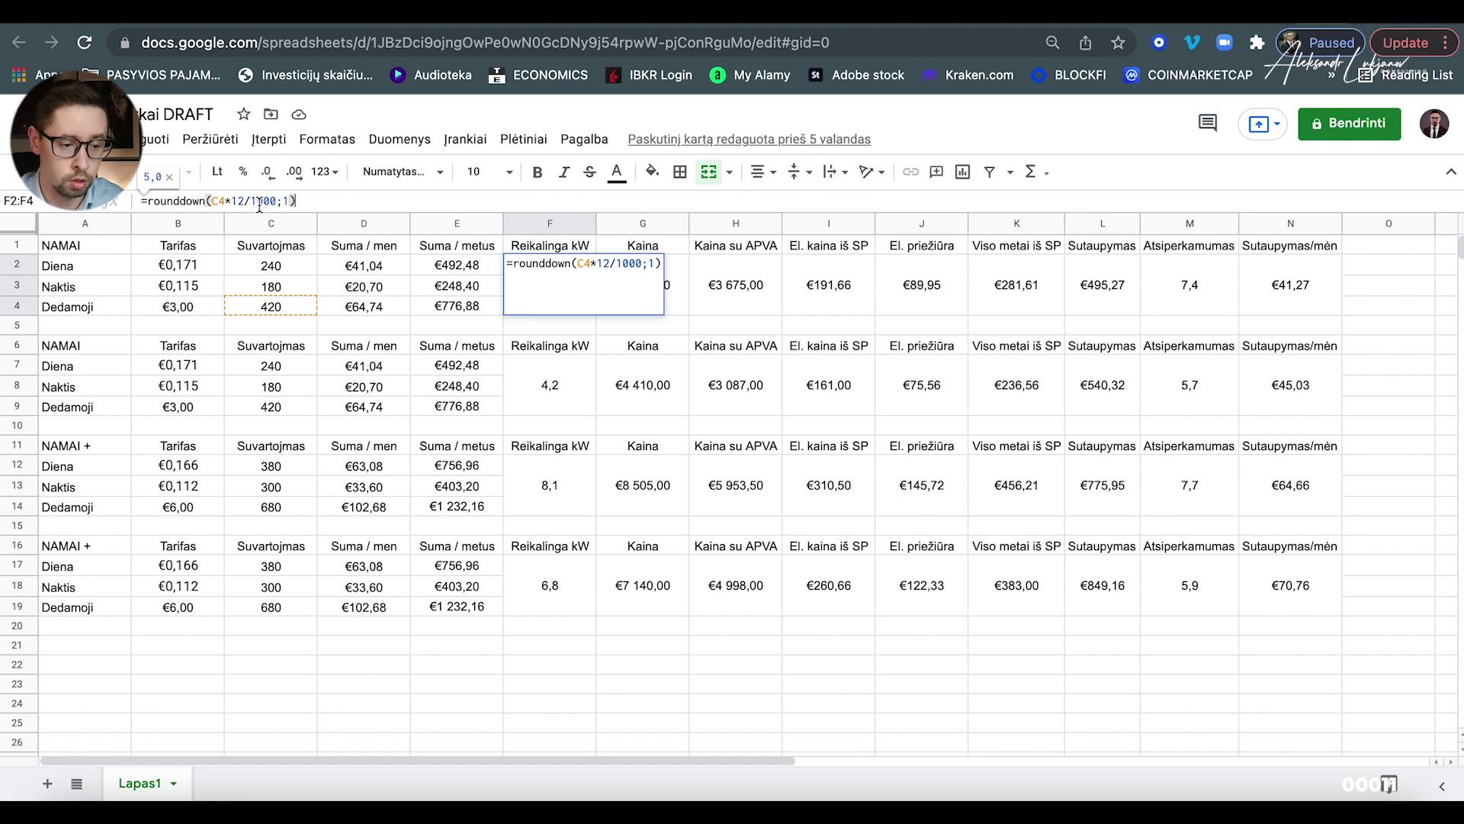
left_click(505, 305)
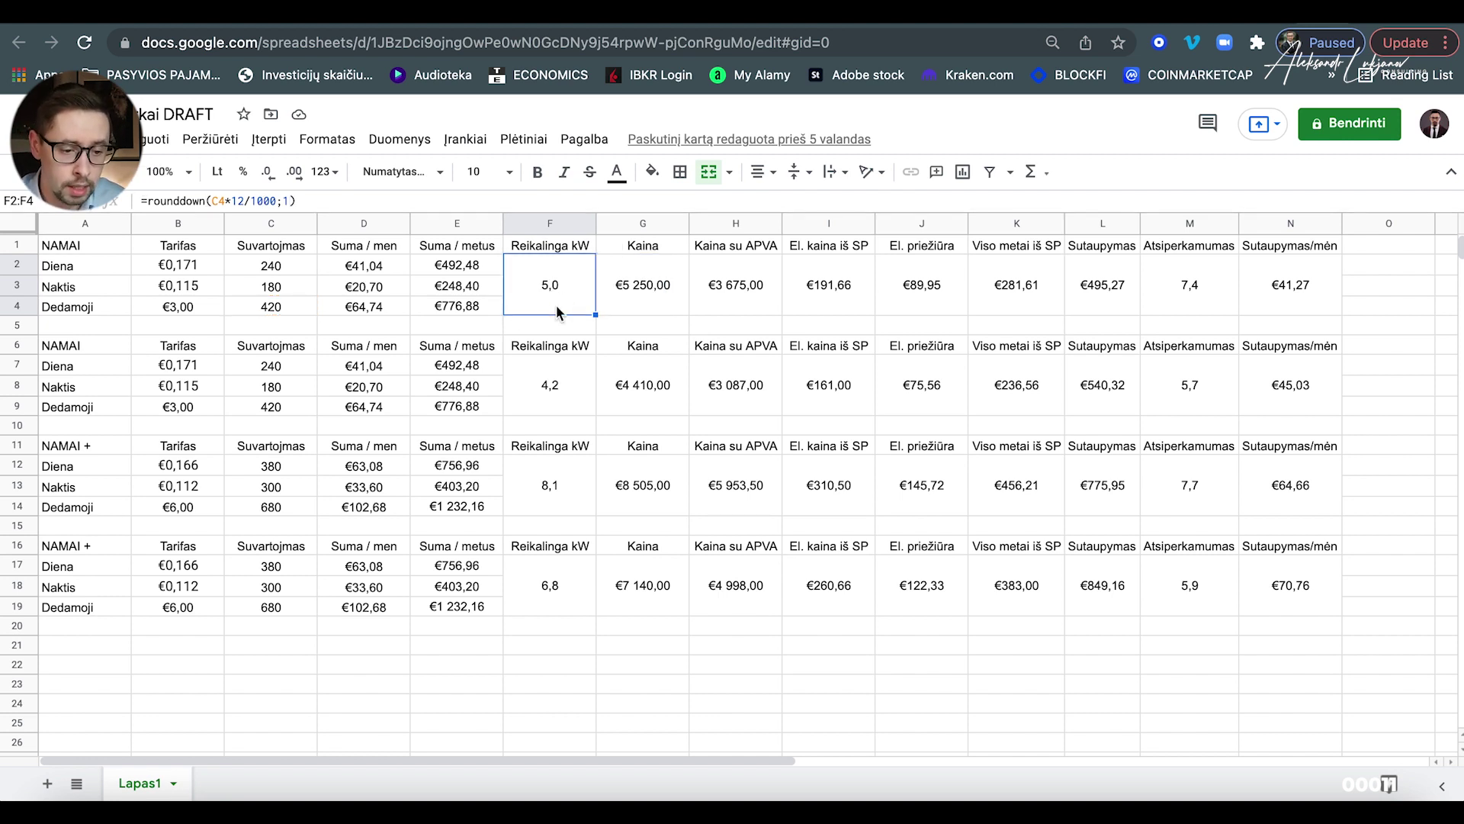
left_click(376, 309)
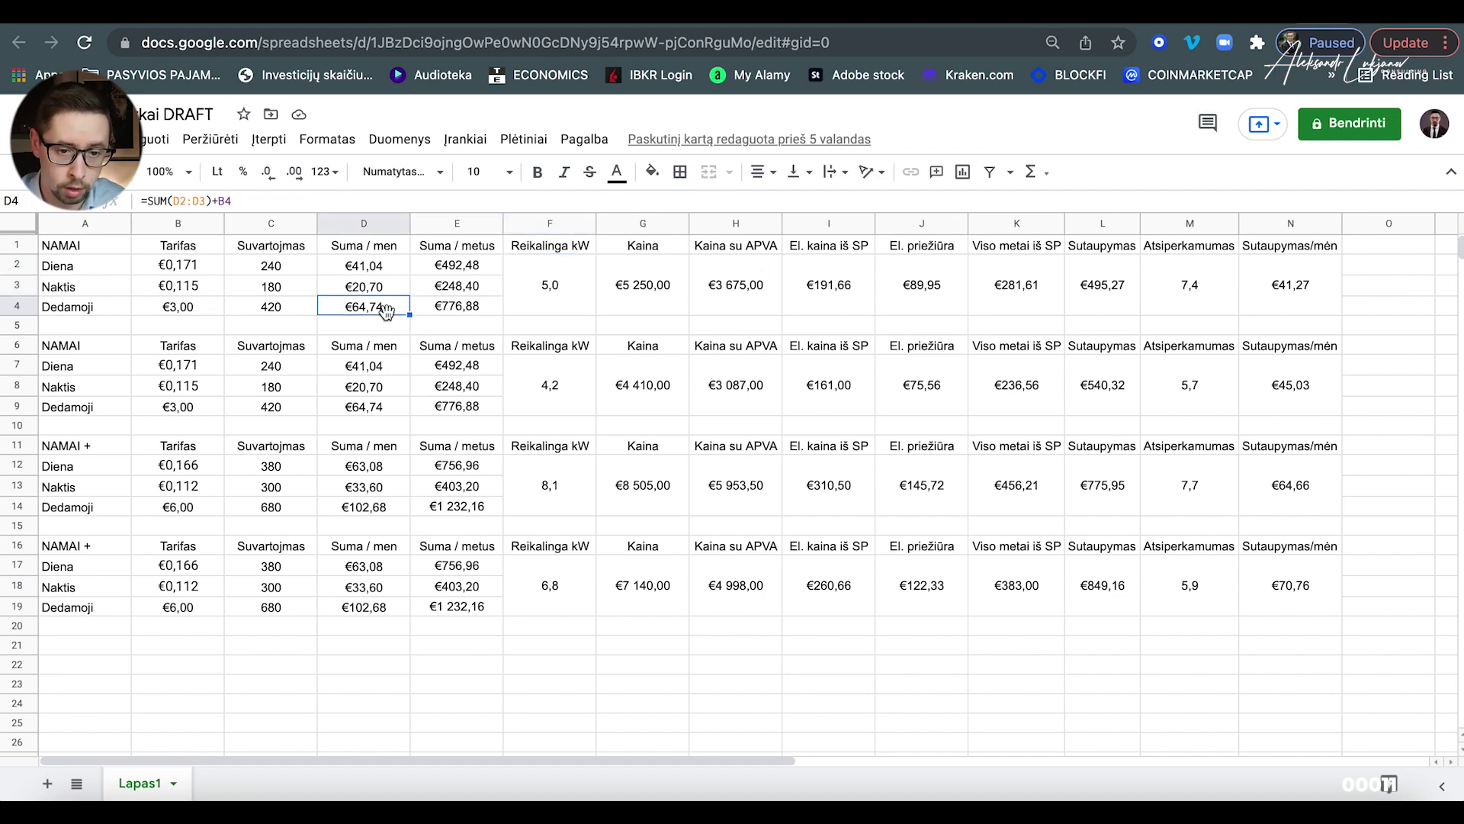
- Switch to the Salakas I project page and set the calculator's average monthly electricity bill to 64 €/mėn
left_click(1259, 21)
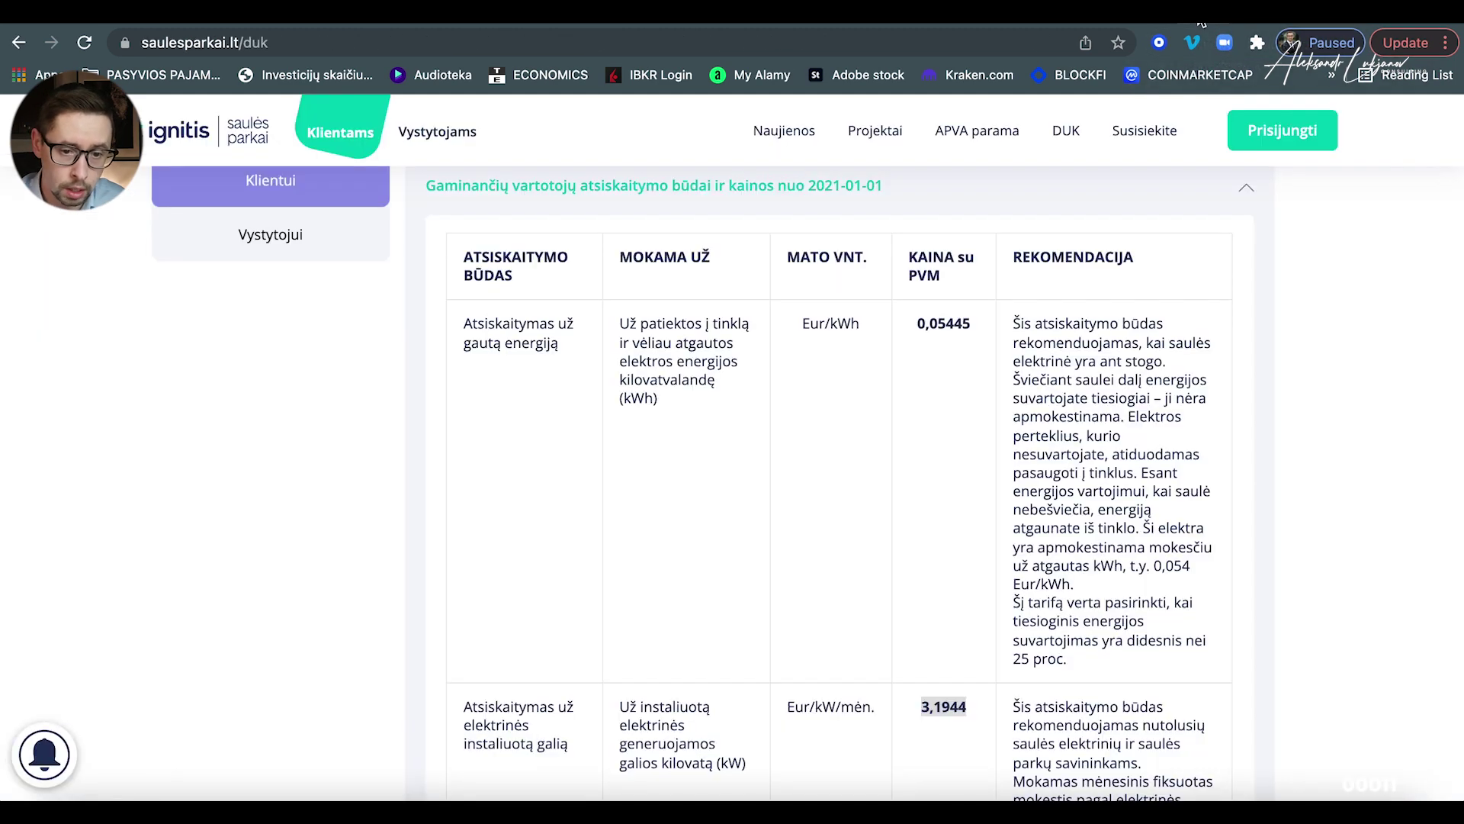
left_click(1289, 17)
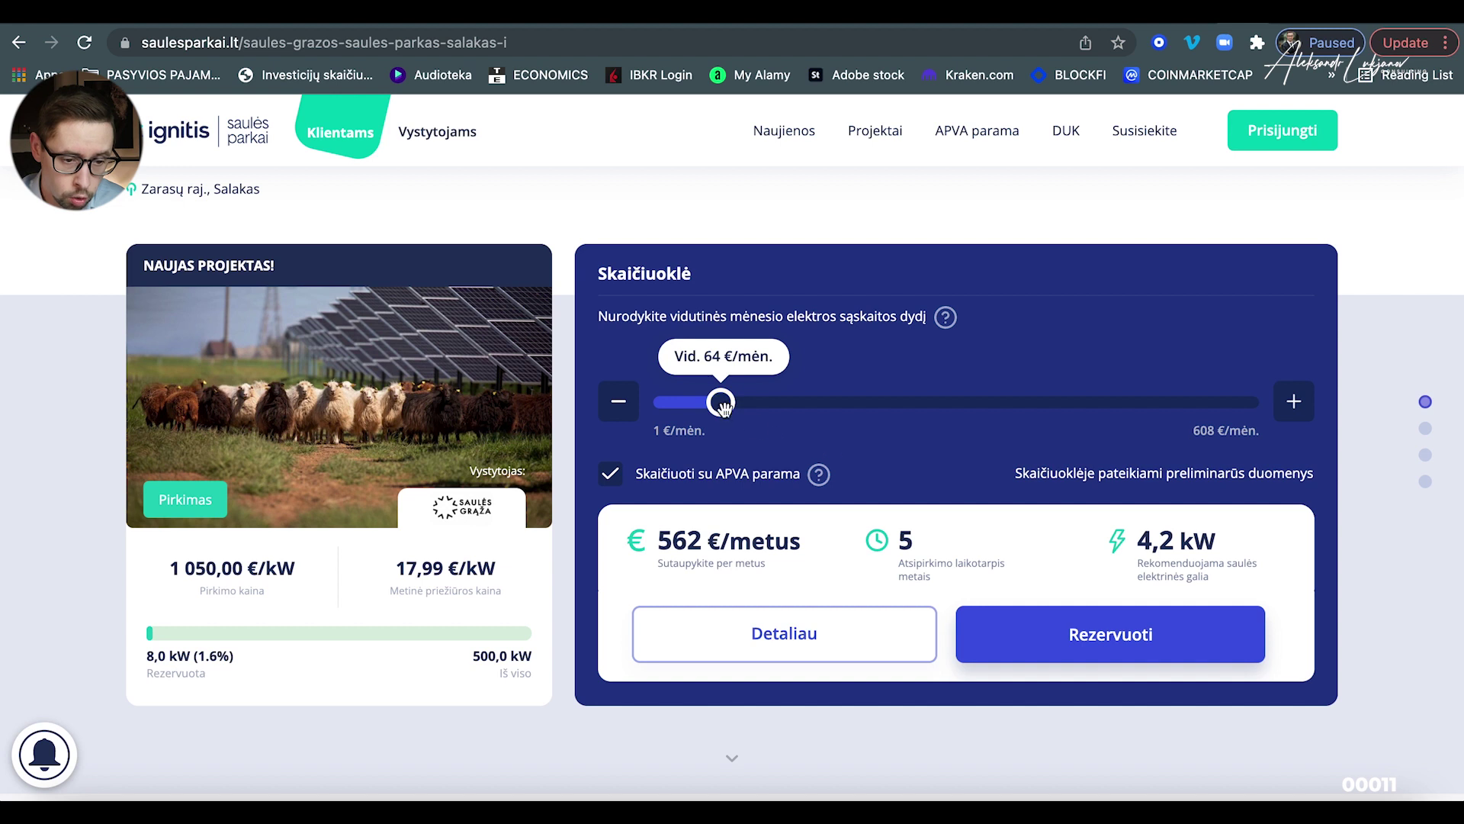
left_click_drag(724, 407, 722, 405)
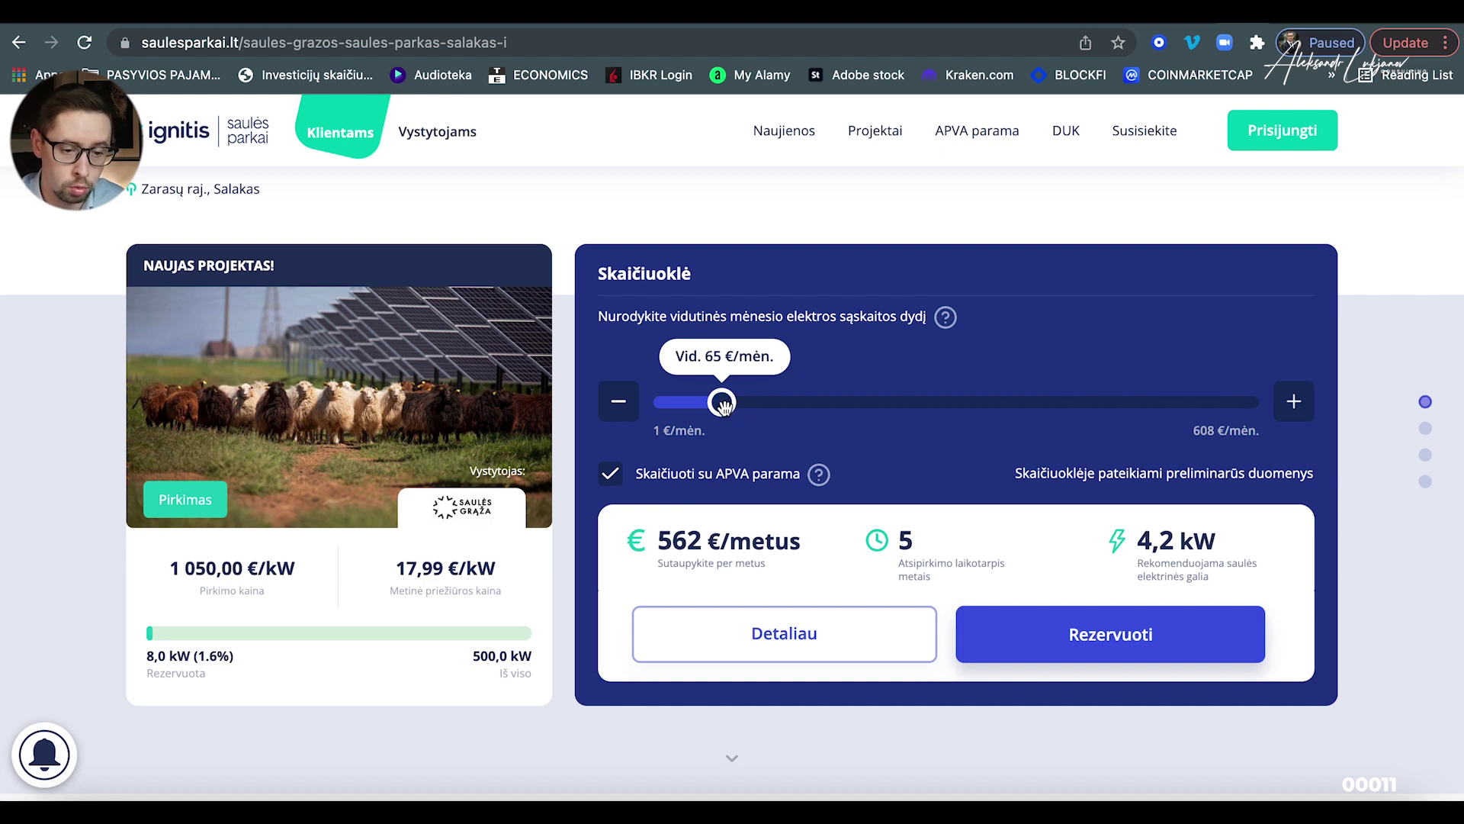
left_click_drag(723, 404, 720, 404)
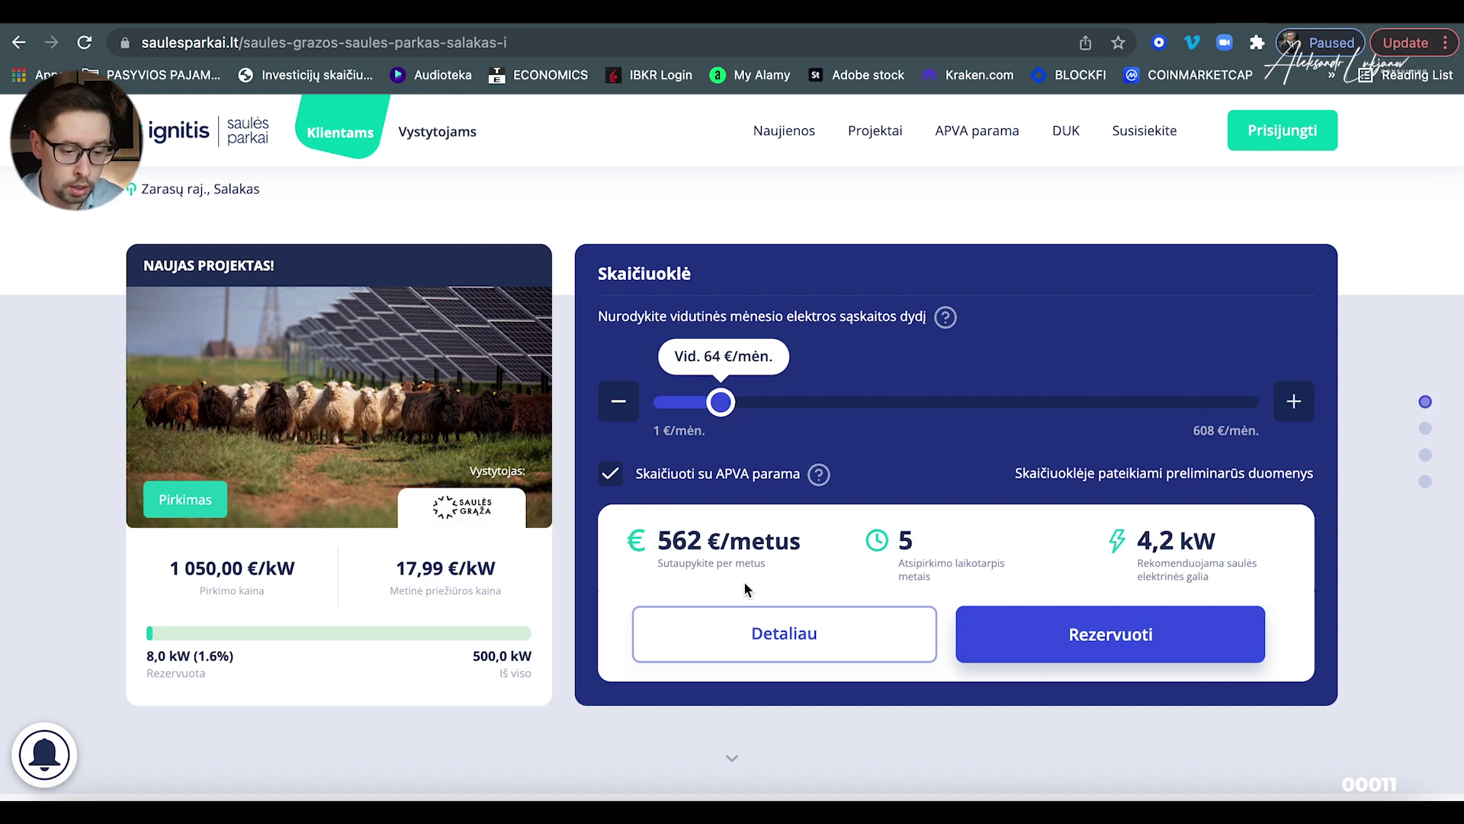
- Read the project description's yearly generation forecast per 1 kW of equipment, and return to the calculator
scroll(744, 580, "down", 8)
scroll(729, 518, "down", 10)
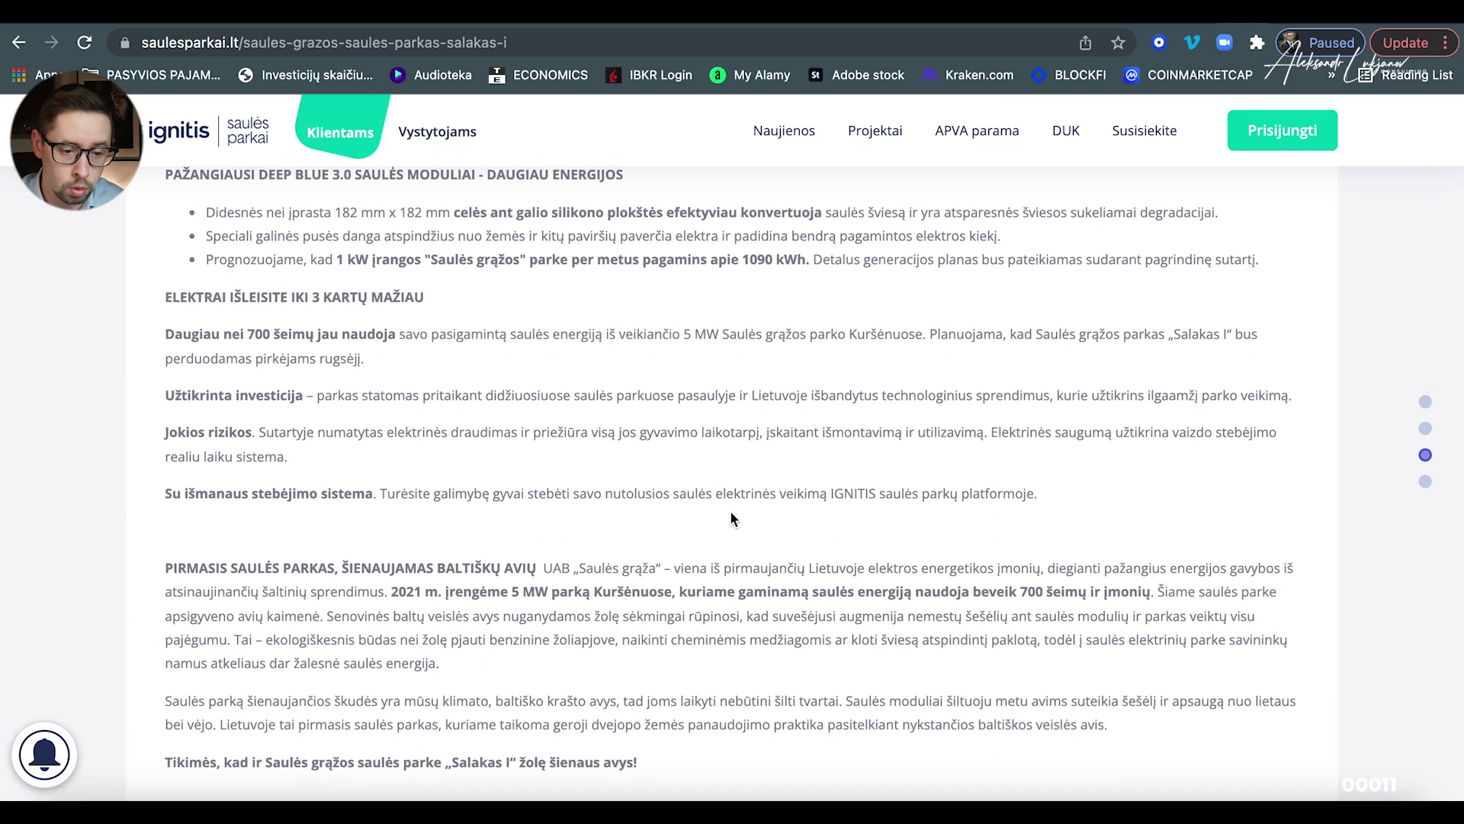
left_click_drag(750, 260, 808, 258)
left_click(793, 351)
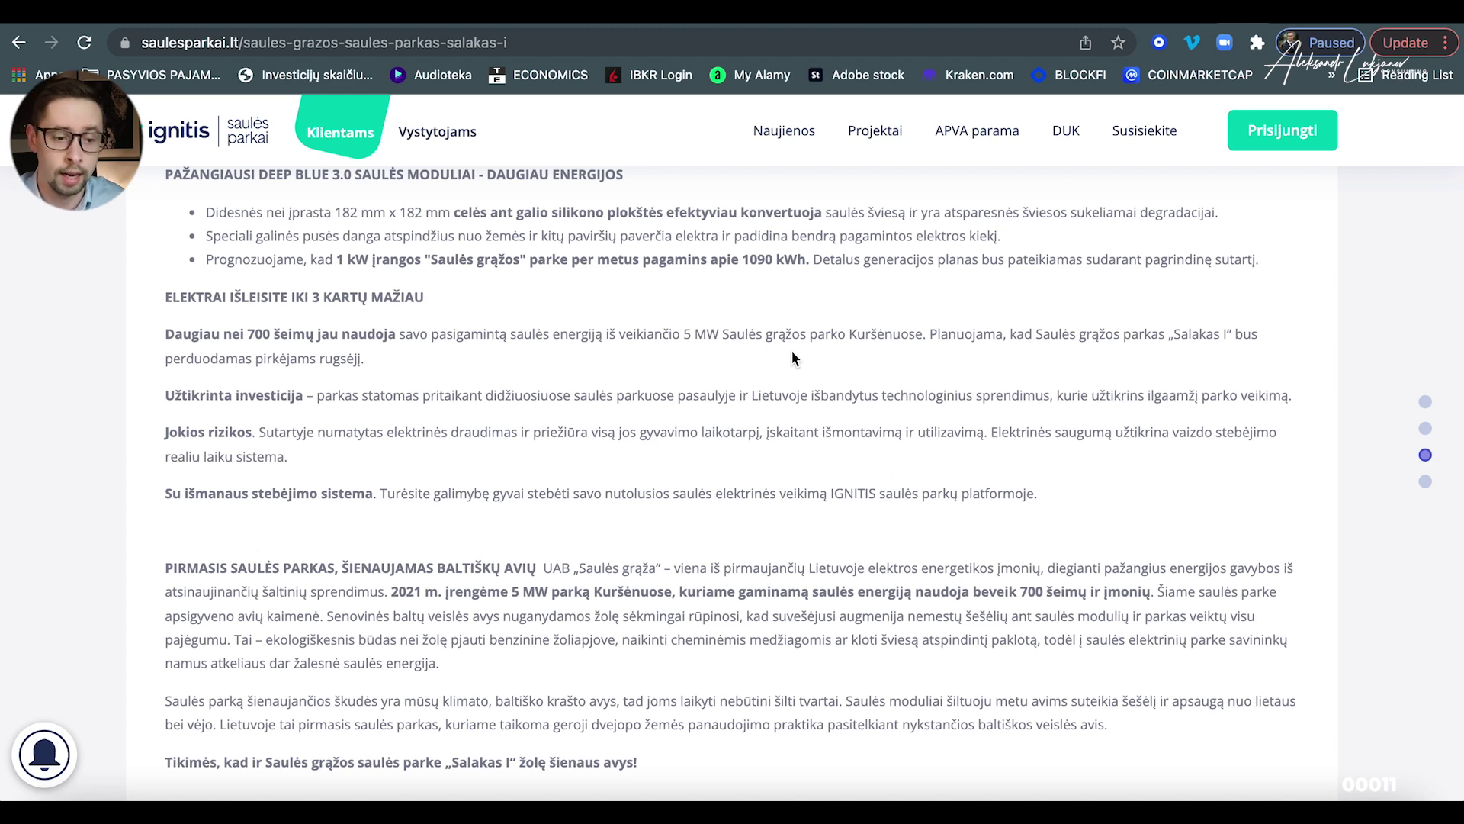
scroll(792, 350, "up", 10)
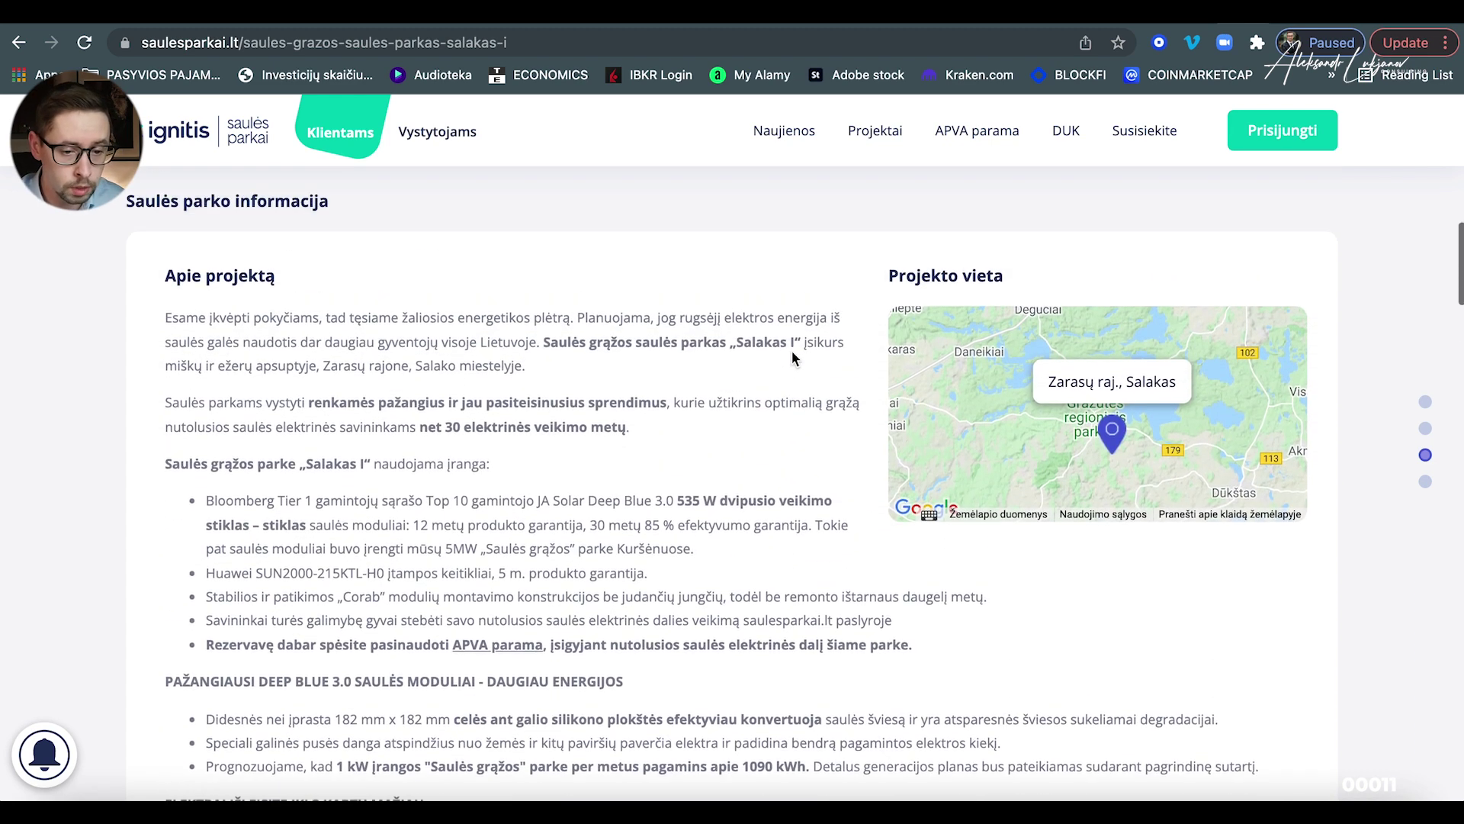
scroll(792, 352, "up", 6)
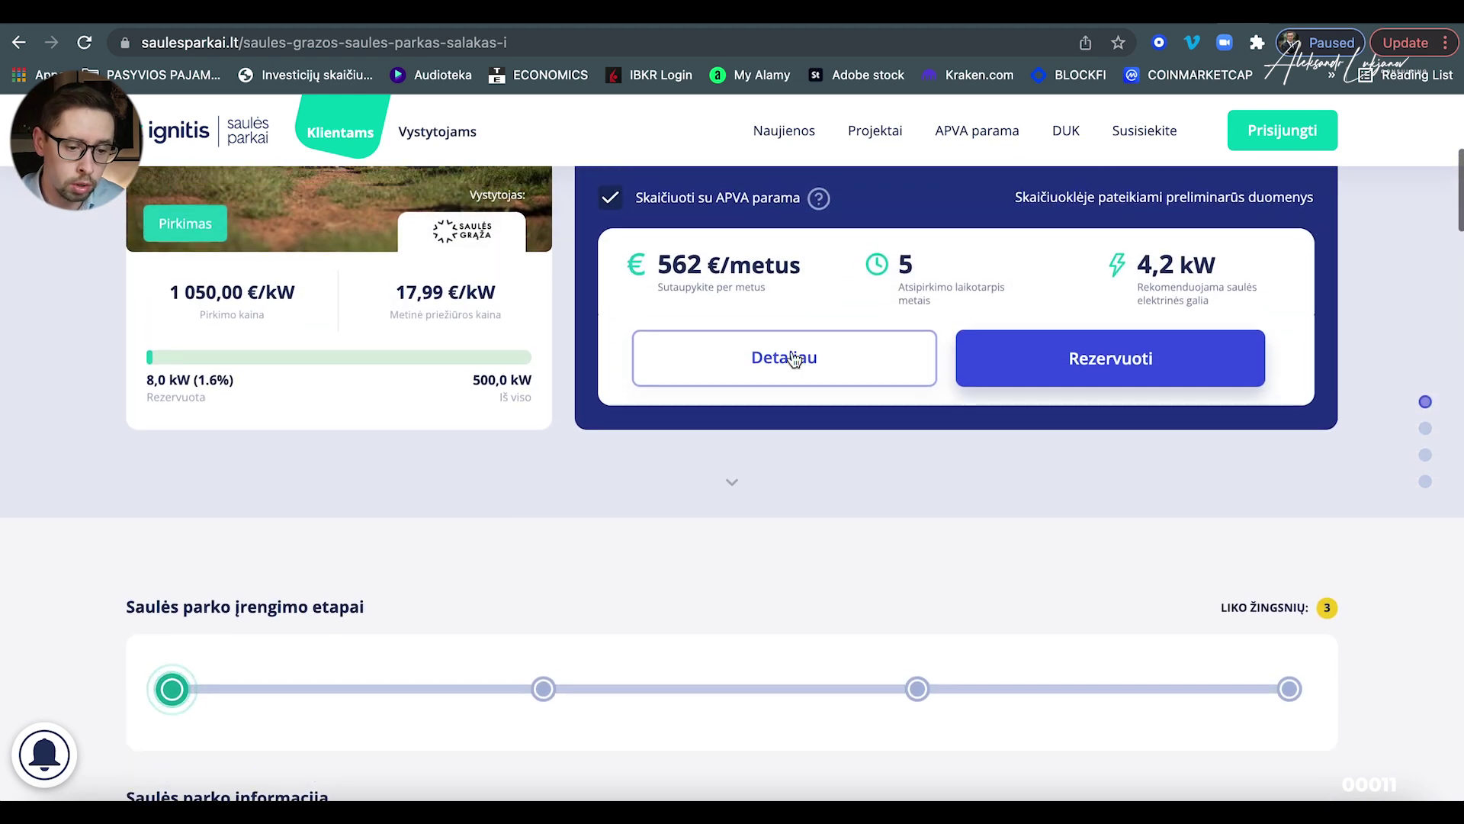
scroll(793, 358, "up", 2)
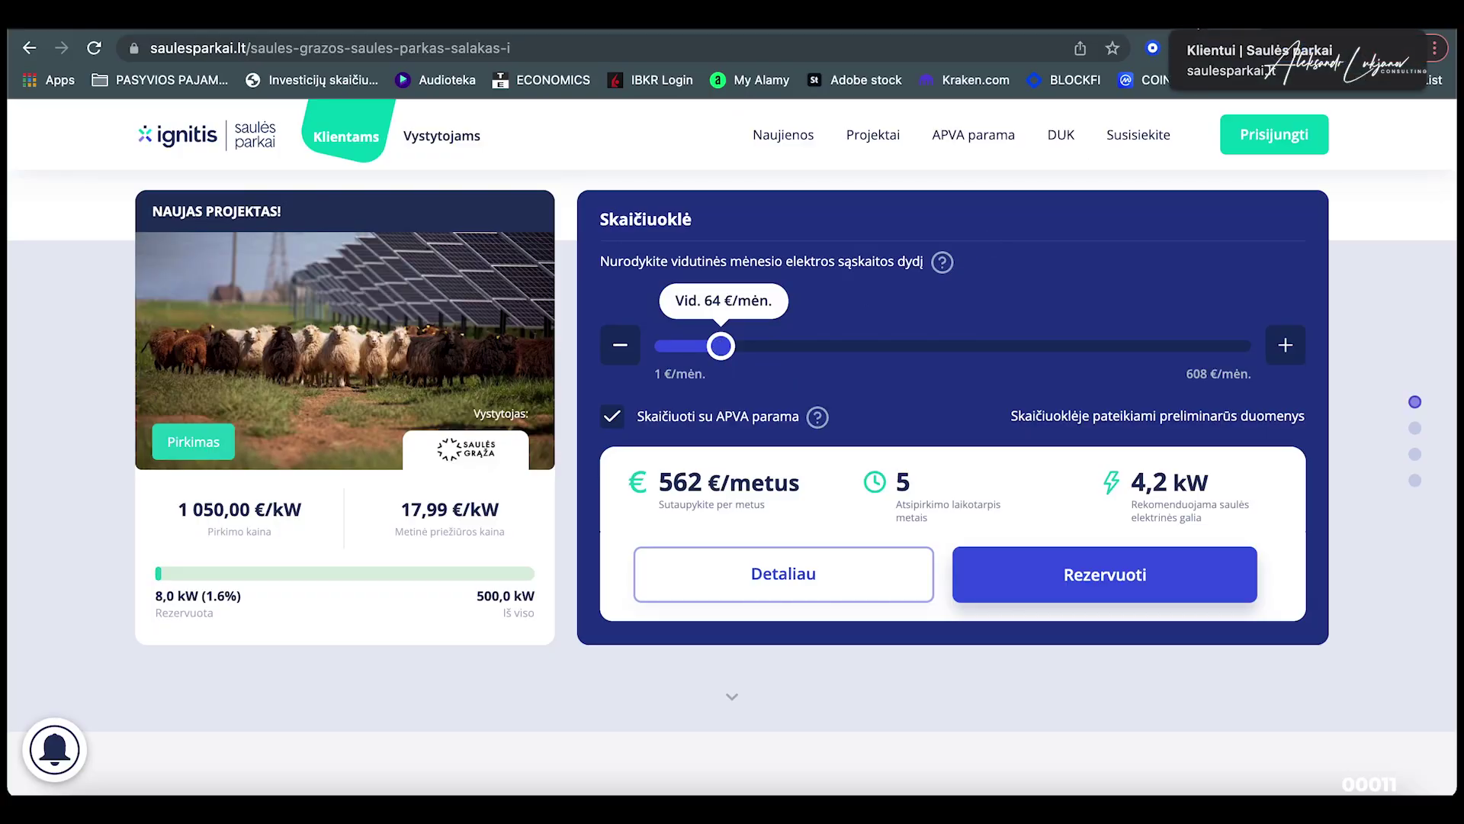
- Return to the Saulės Parkai DRAFT spreadsheet and inspect the first block's Reikalinga kW and Kaina formulas
left_click(1220, 14)
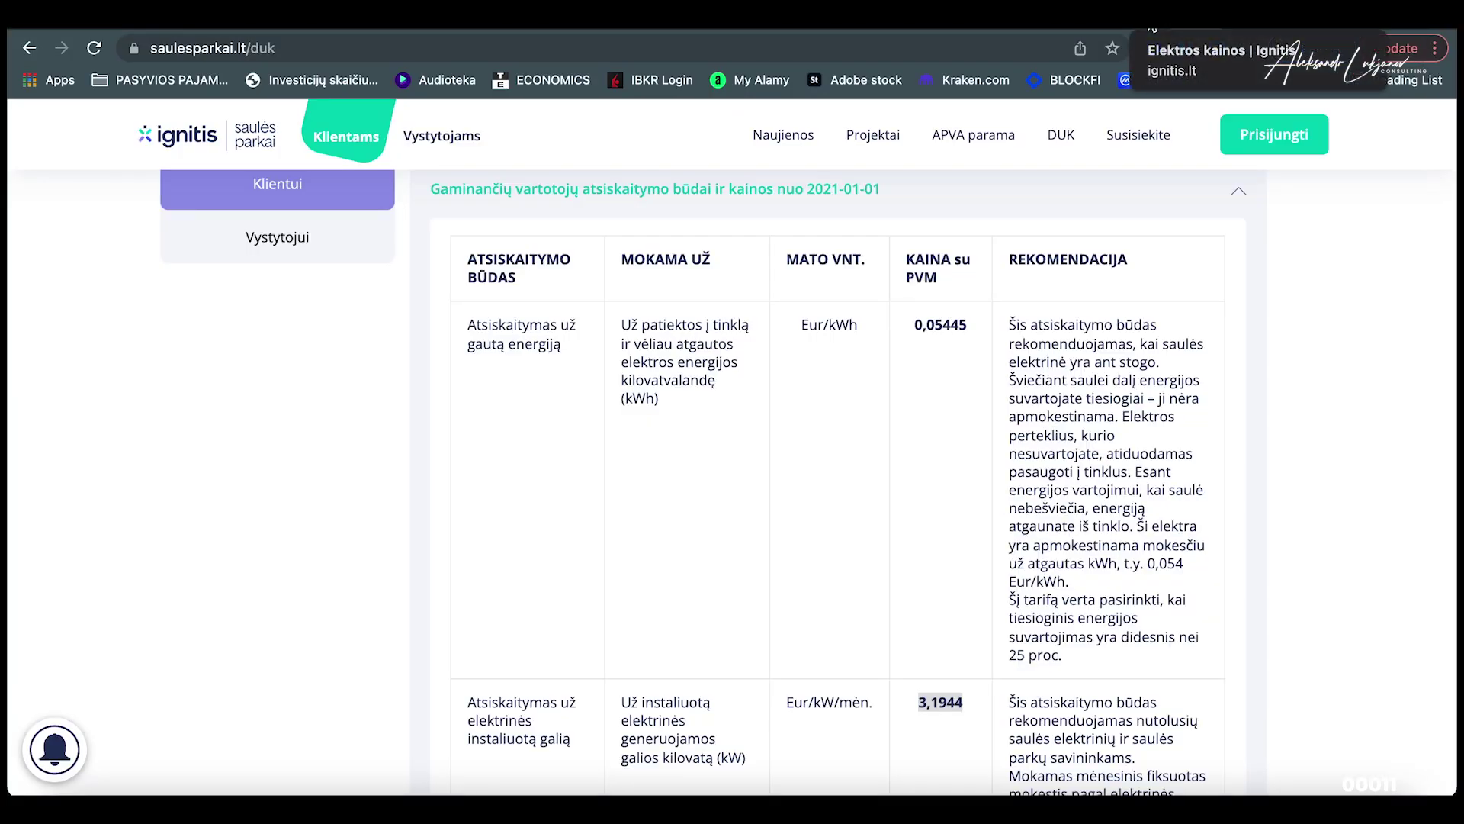
left_click(1152, 16)
left_click(1281, 16)
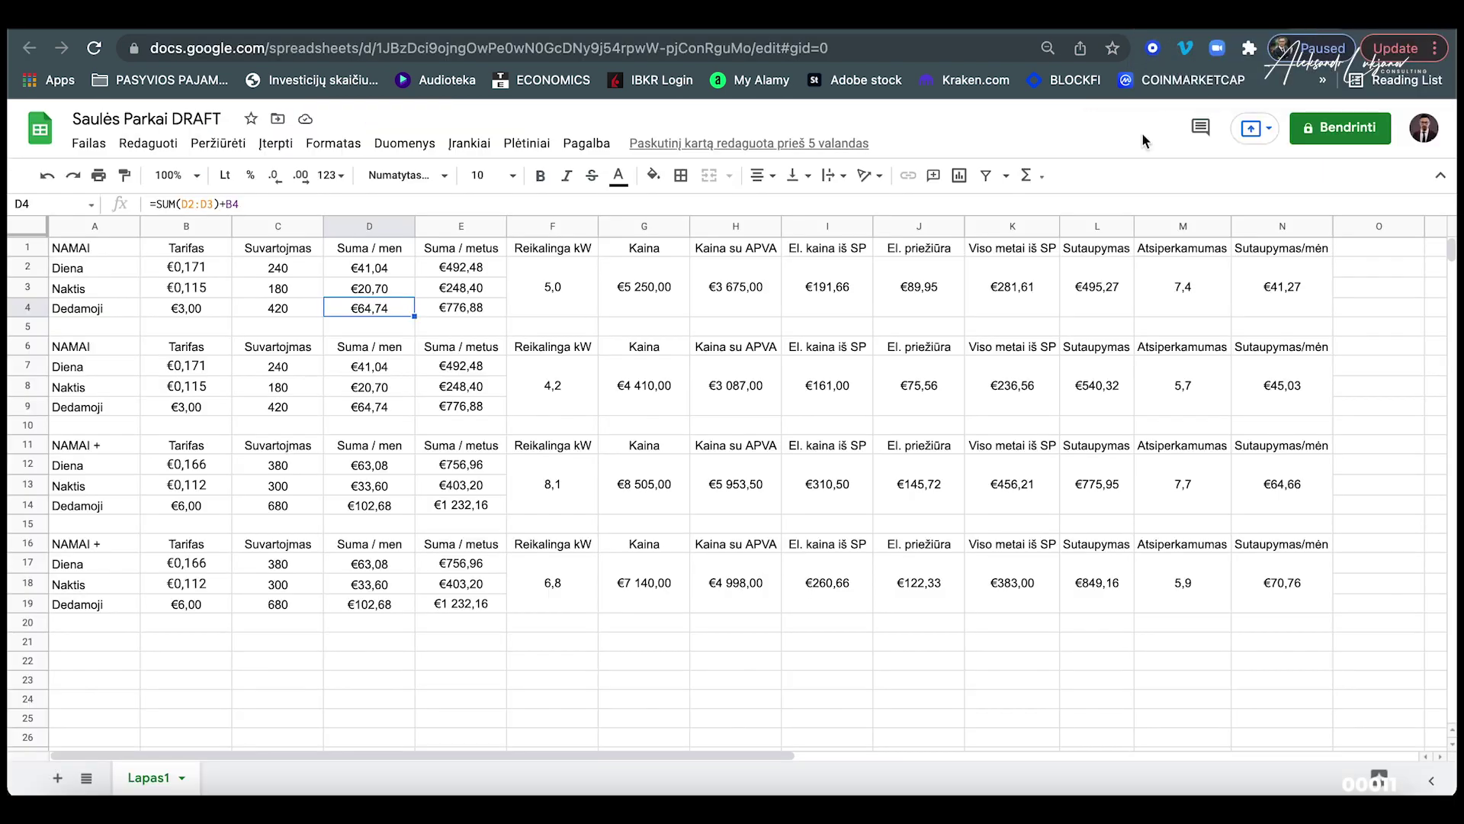
left_click(538, 300)
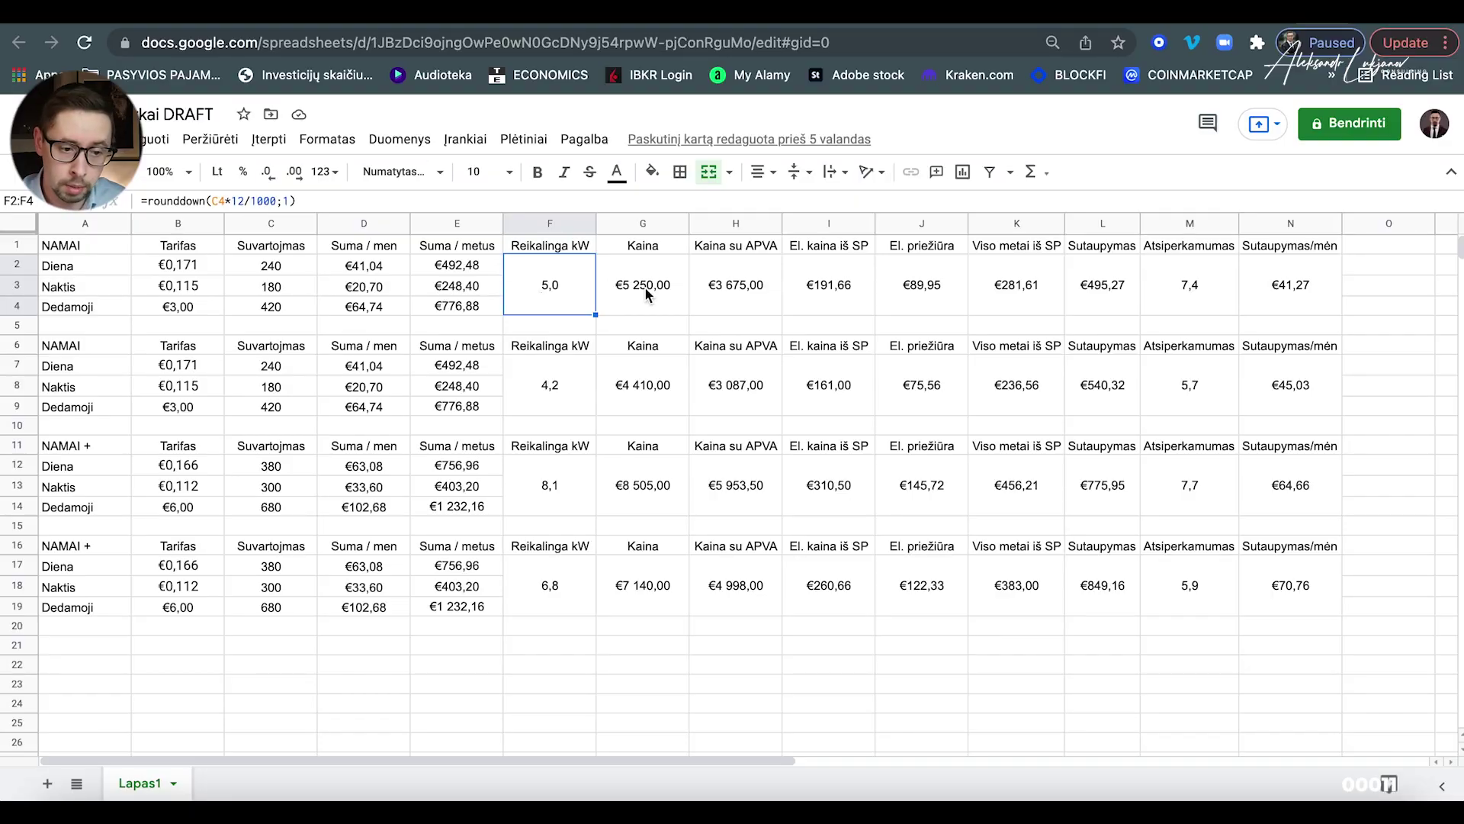
left_click(646, 293)
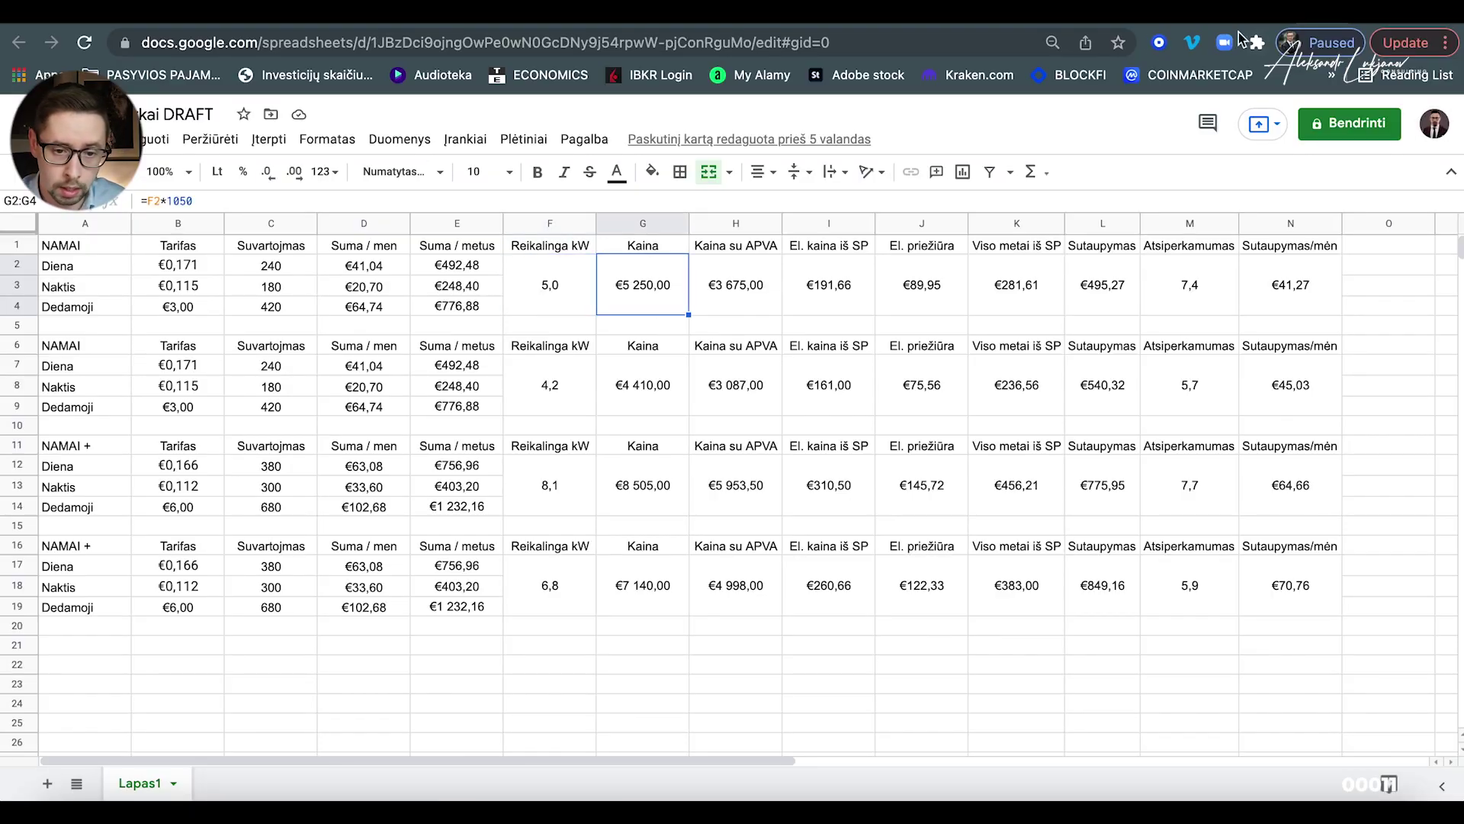
- Check the purchase price per kW on the Salakas I project page
key("ctrl+Tab")
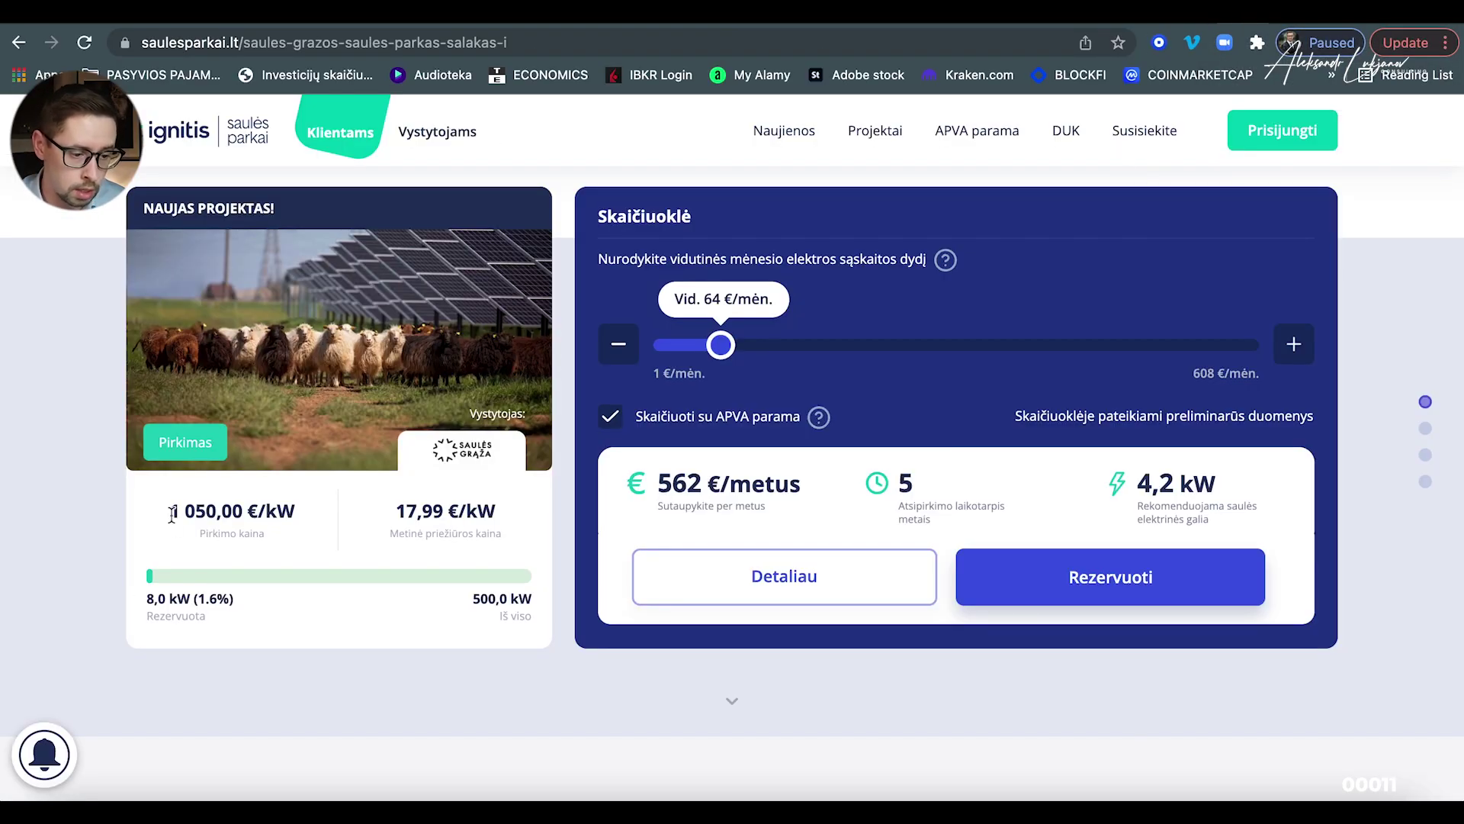
left_click_drag(168, 510, 304, 515)
left_click(304, 516)
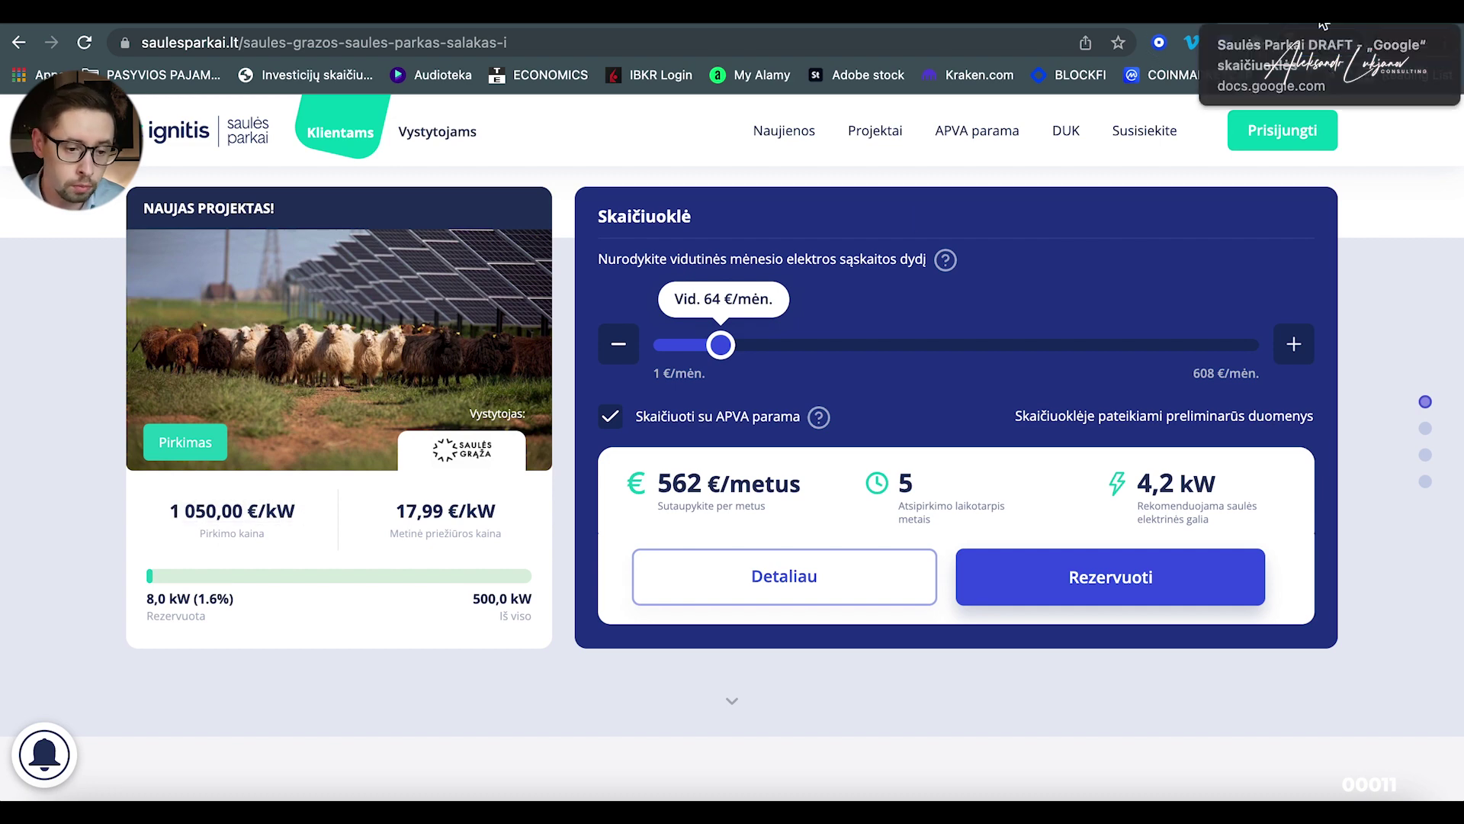
- Go back to the spreadsheet and inspect the first block's Kaina su APVA and El. kaina iš SP formulas
left_click(1251, 11)
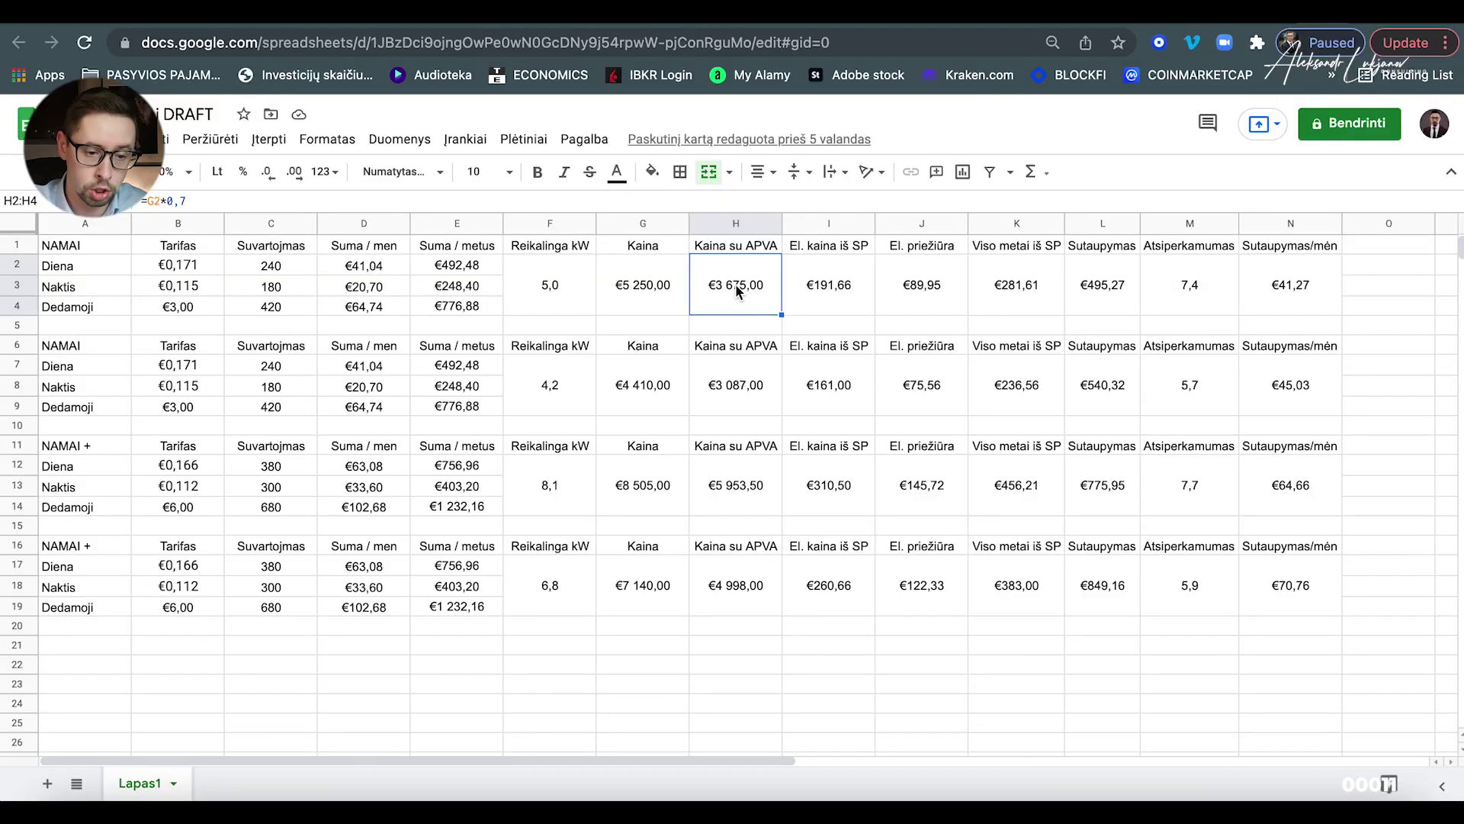
double_click(737, 291)
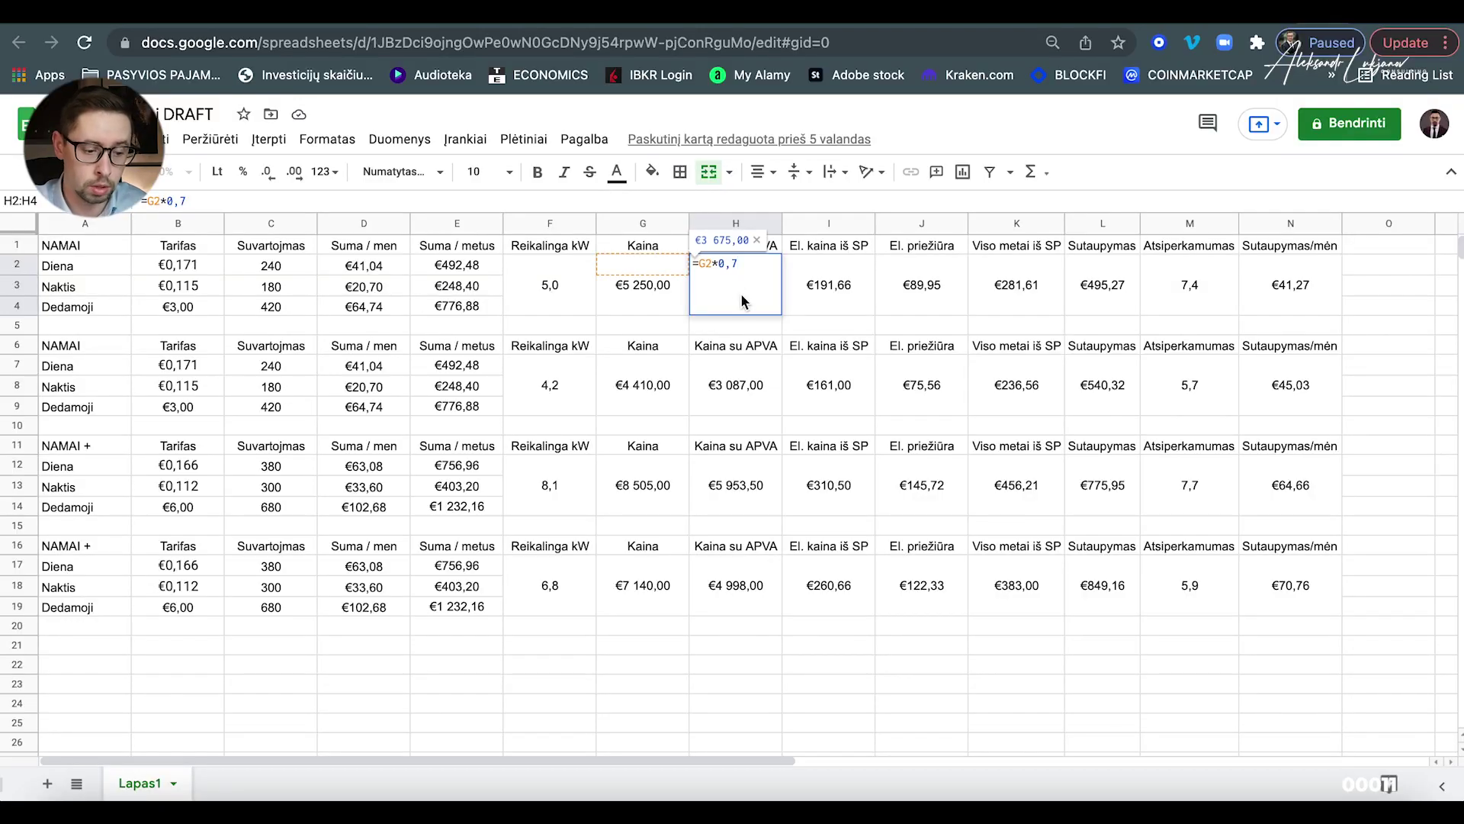
key("Escape")
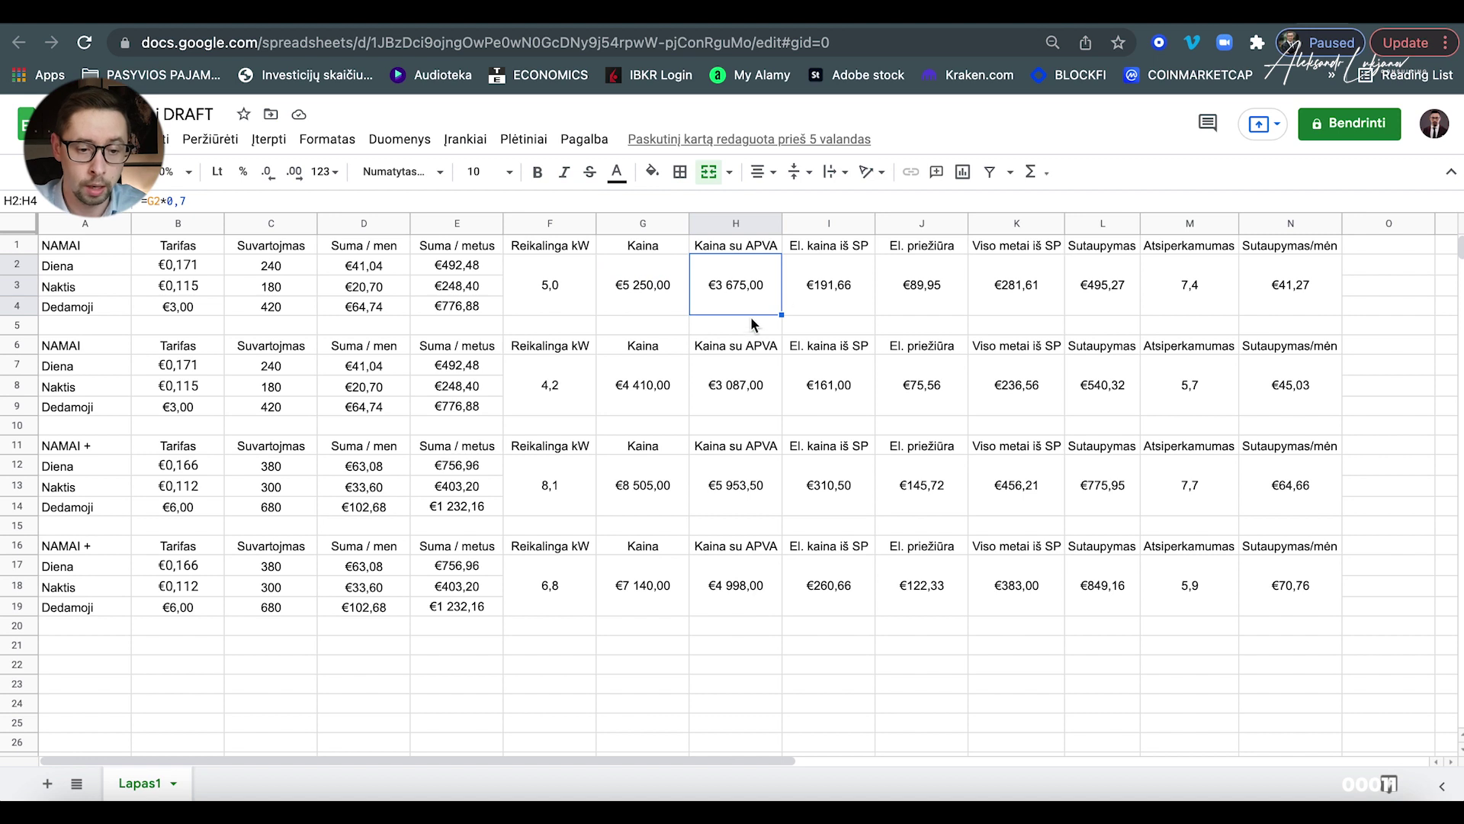
left_click(854, 294)
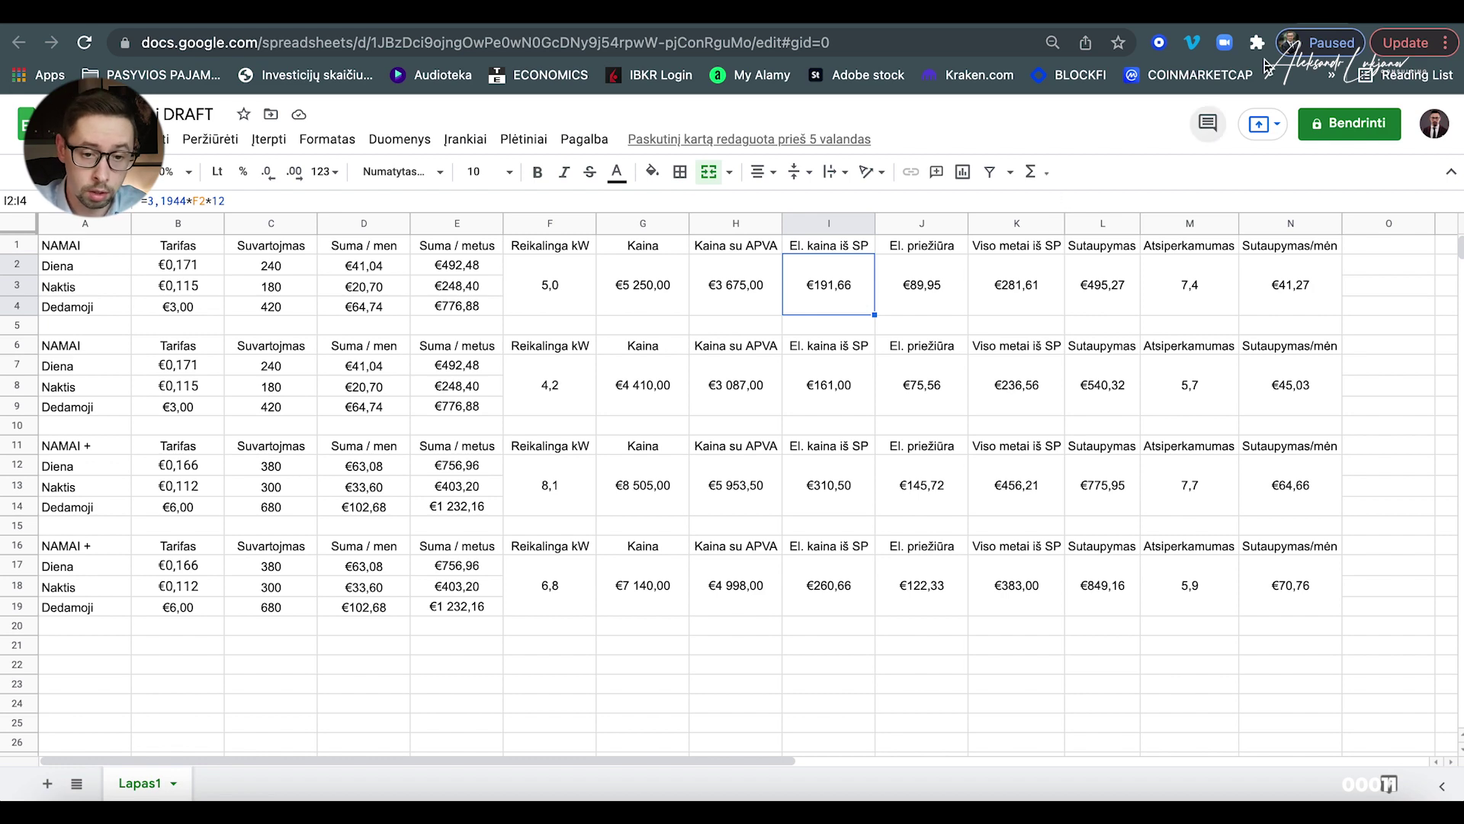
- Look up the monthly price per kW for the installed-capacity payment method in the Saulės parkai DUK price table
left_click(1209, 23)
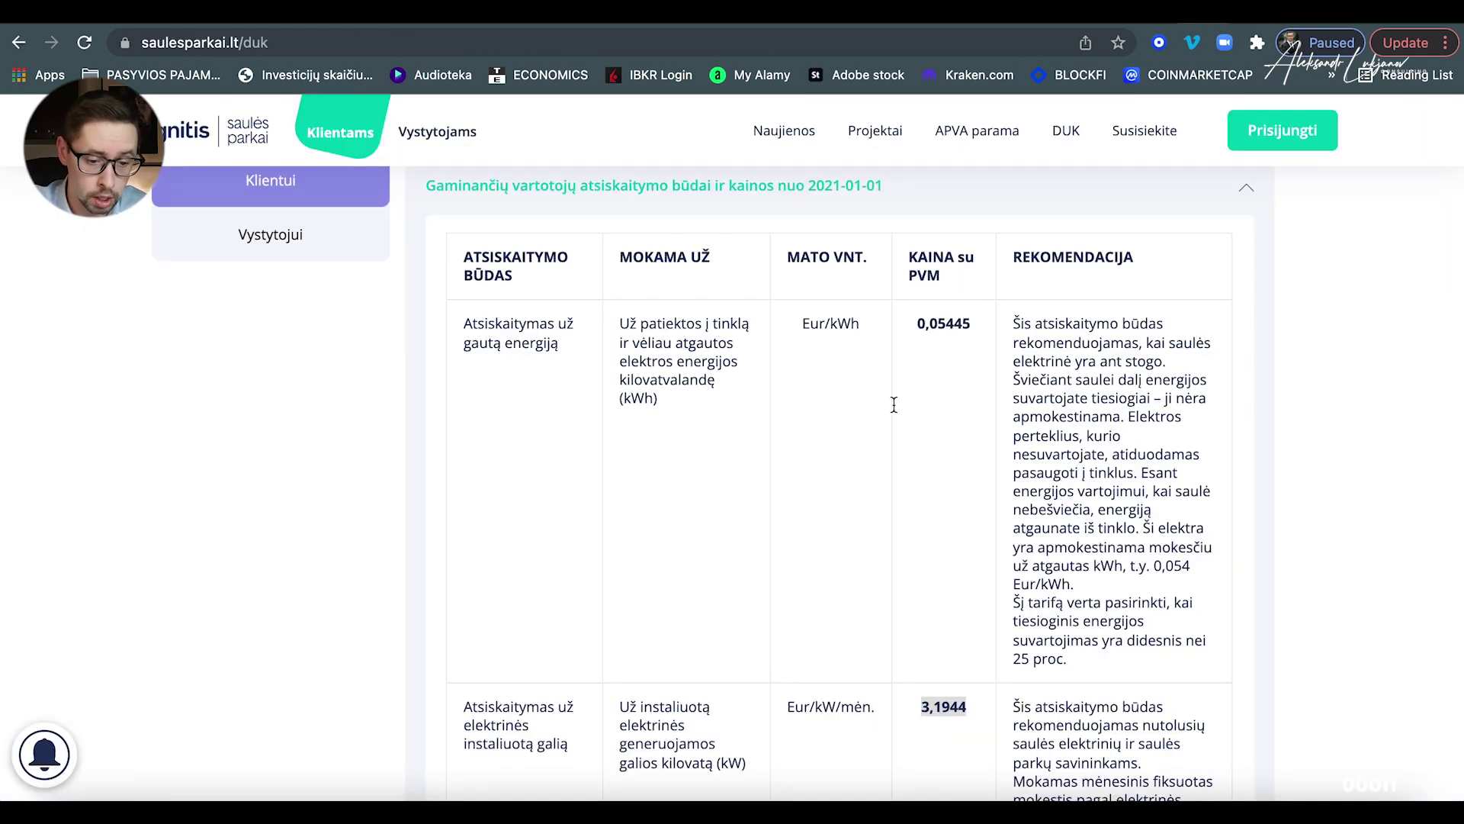
scroll(892, 405, "down", 2)
scroll(933, 496, "down", 1)
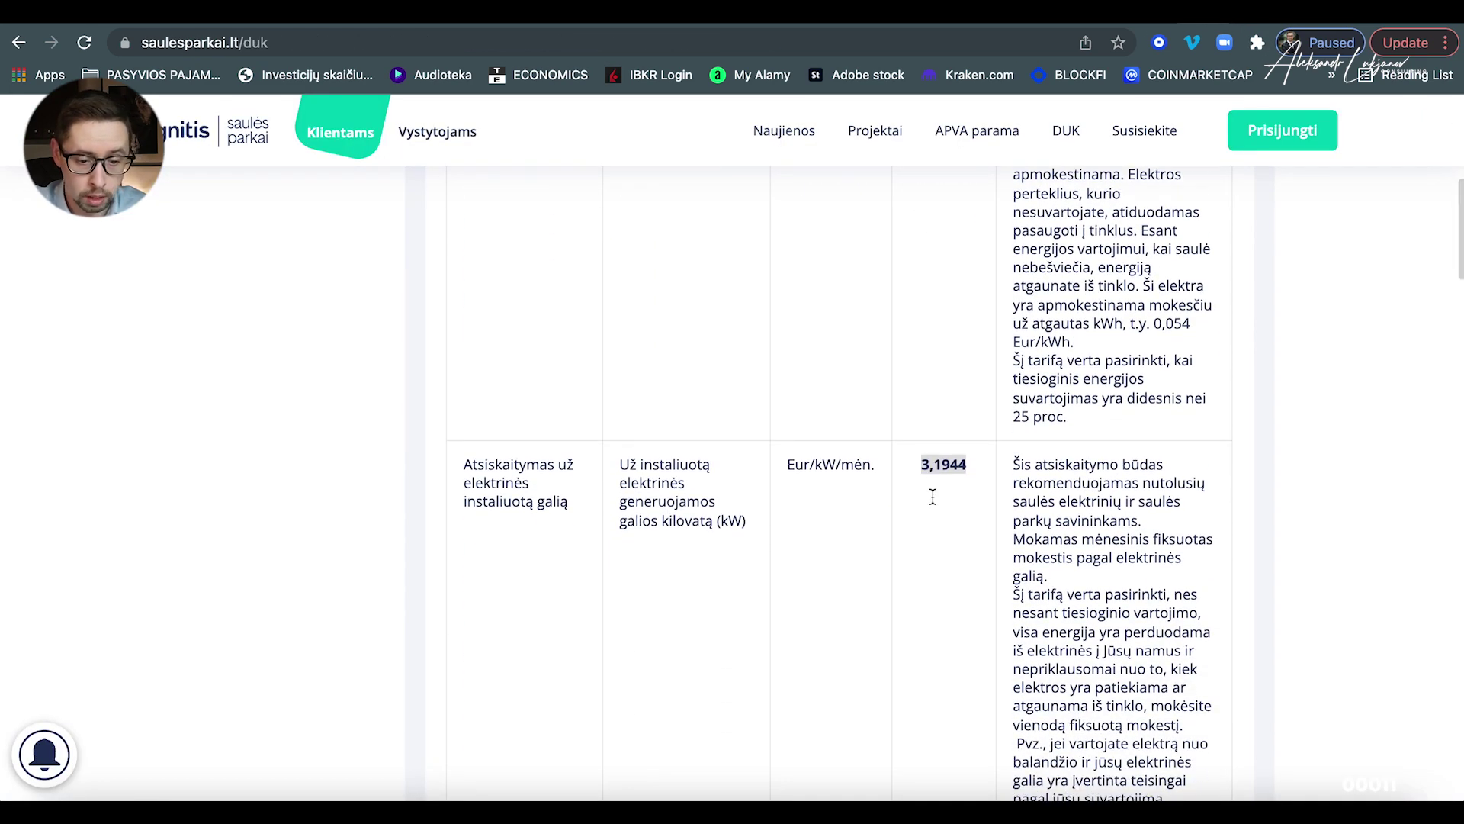
scroll(933, 497, "down", 3)
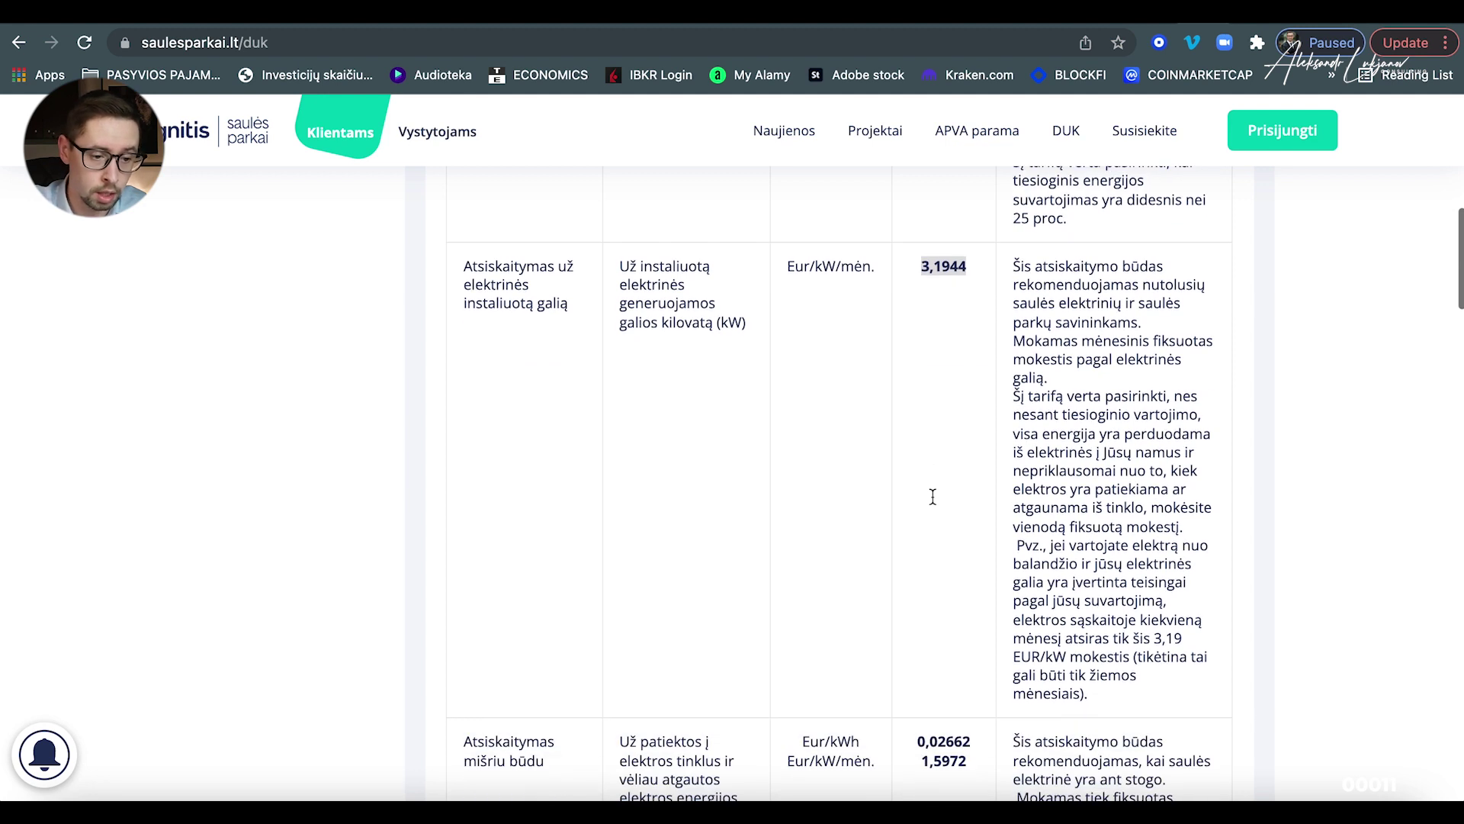
triple_click(488, 278)
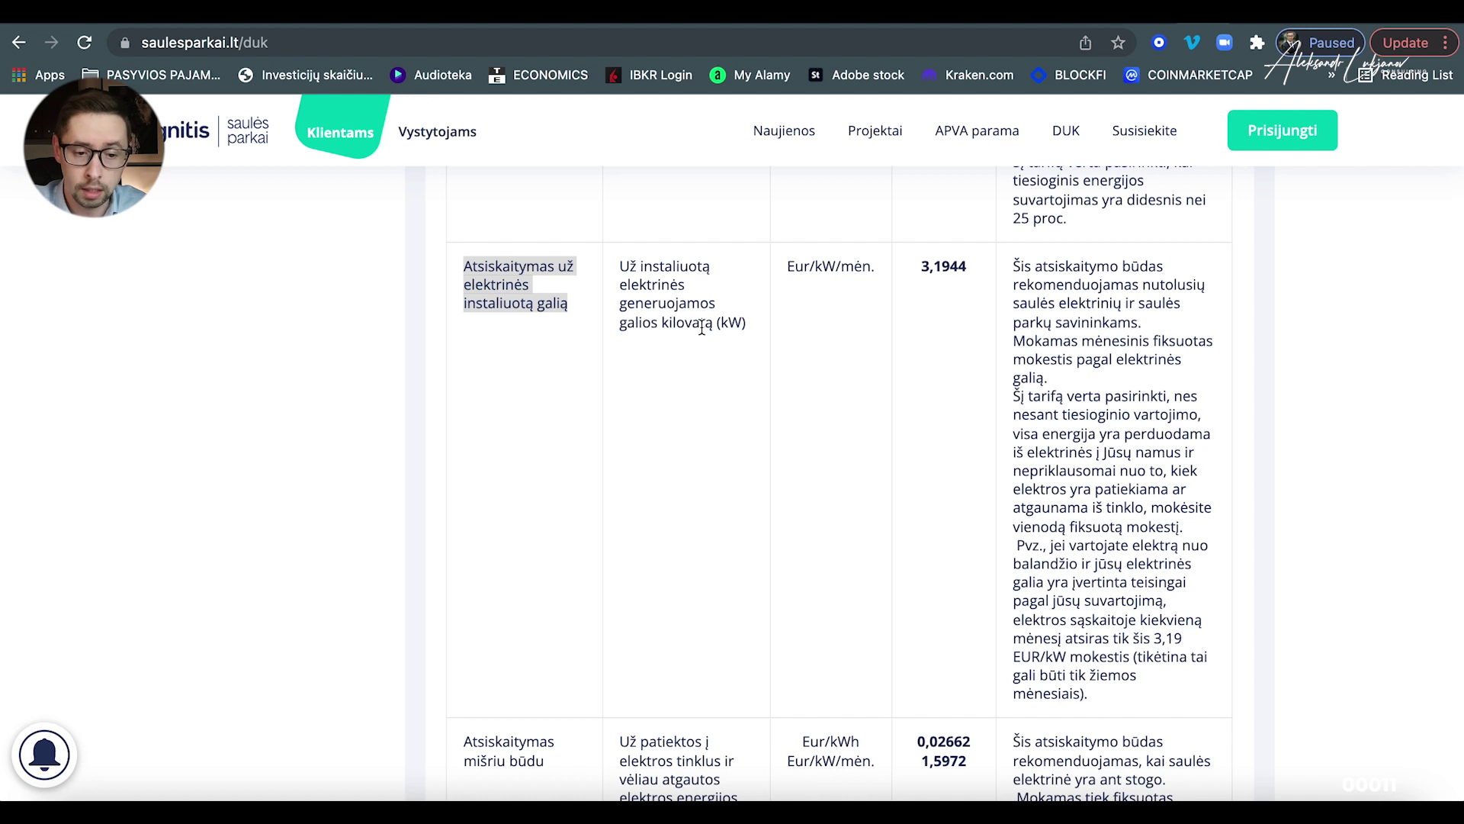
double_click(944, 266)
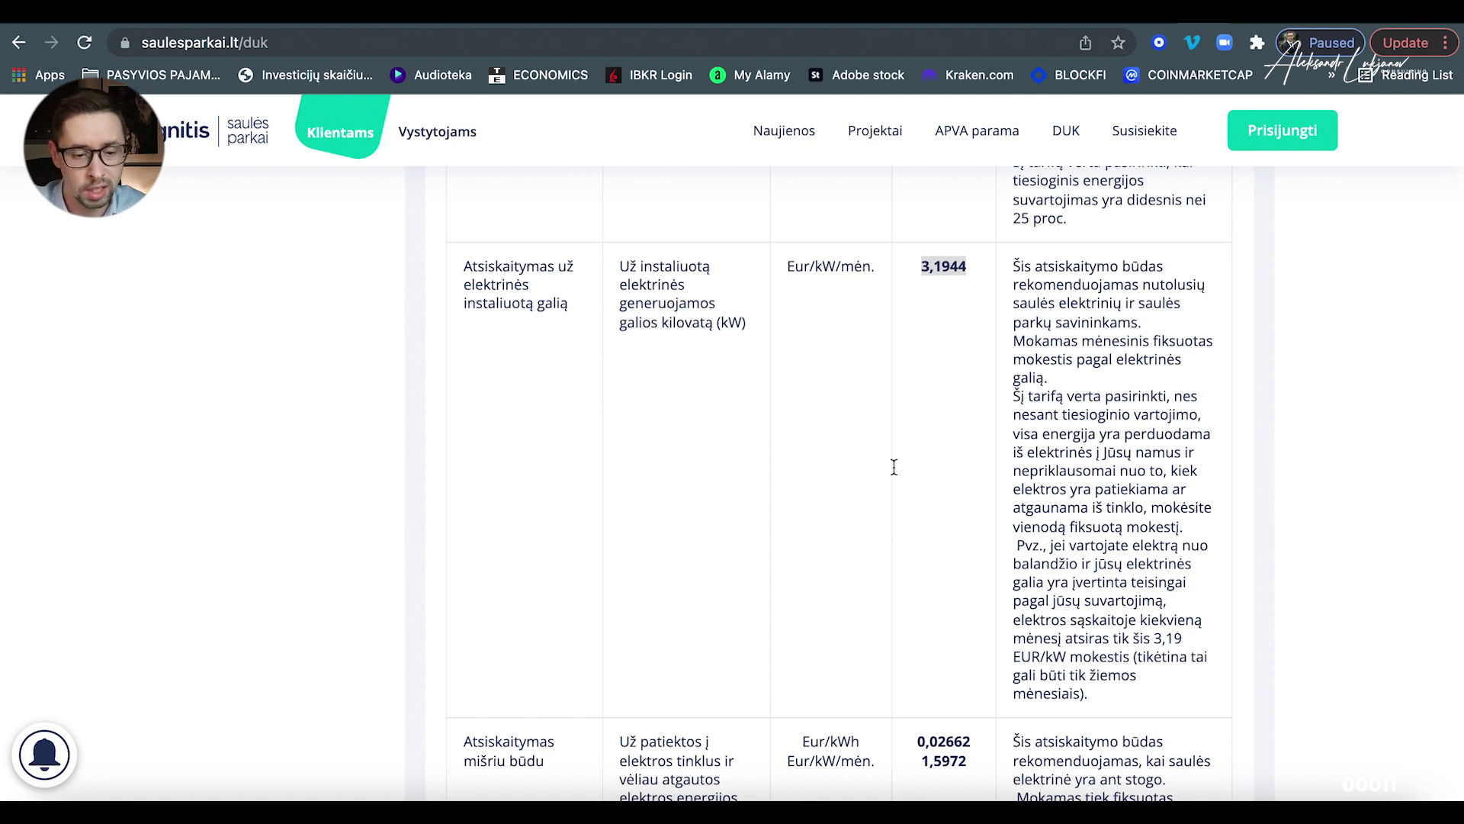
- Inspect the first block's El. priežiūra formula in the spreadsheet and check the annual maintenance price per kW on the Salakas I project page
left_click(934, 432)
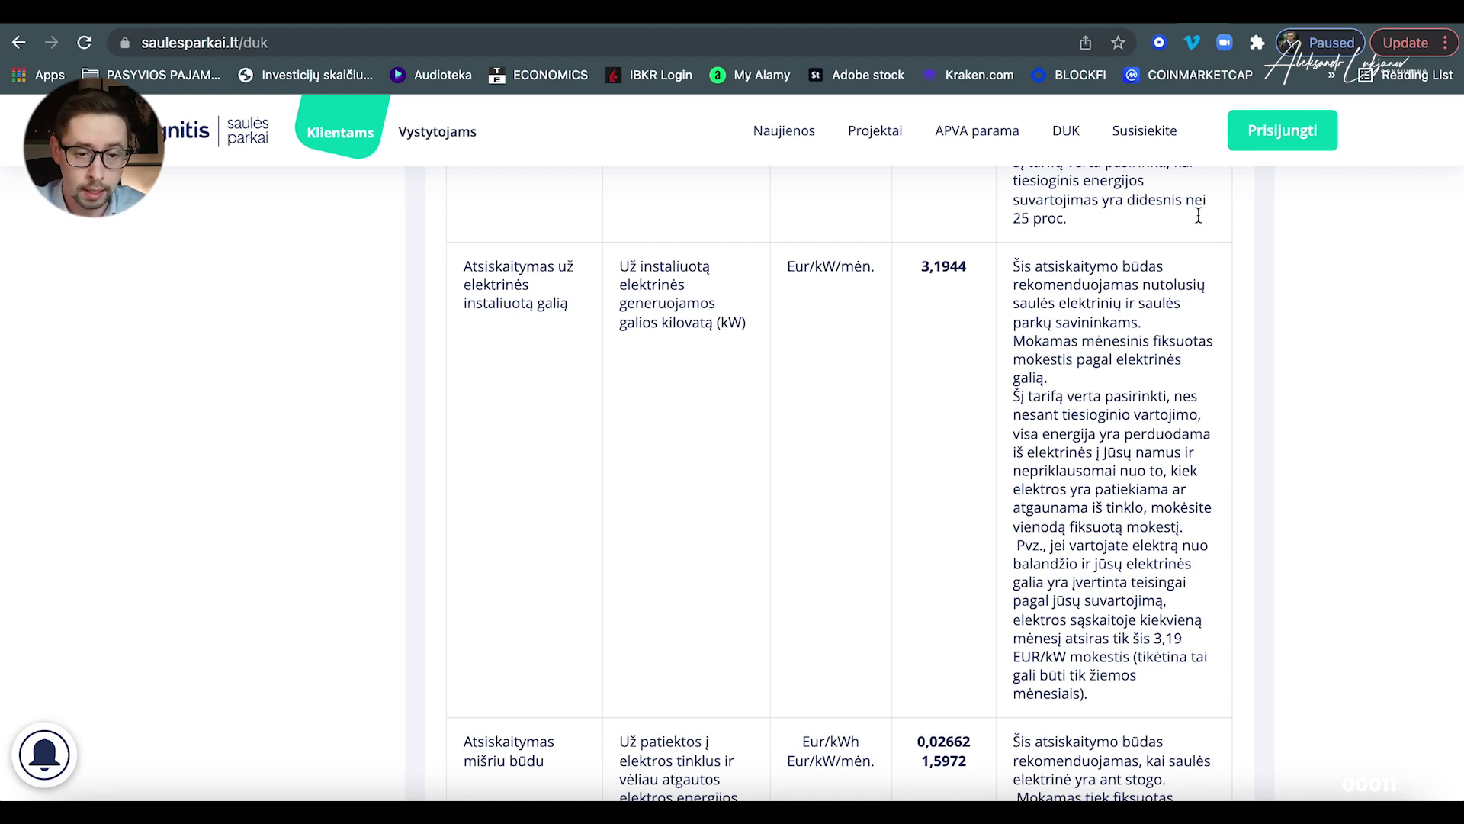
left_click(1319, 24)
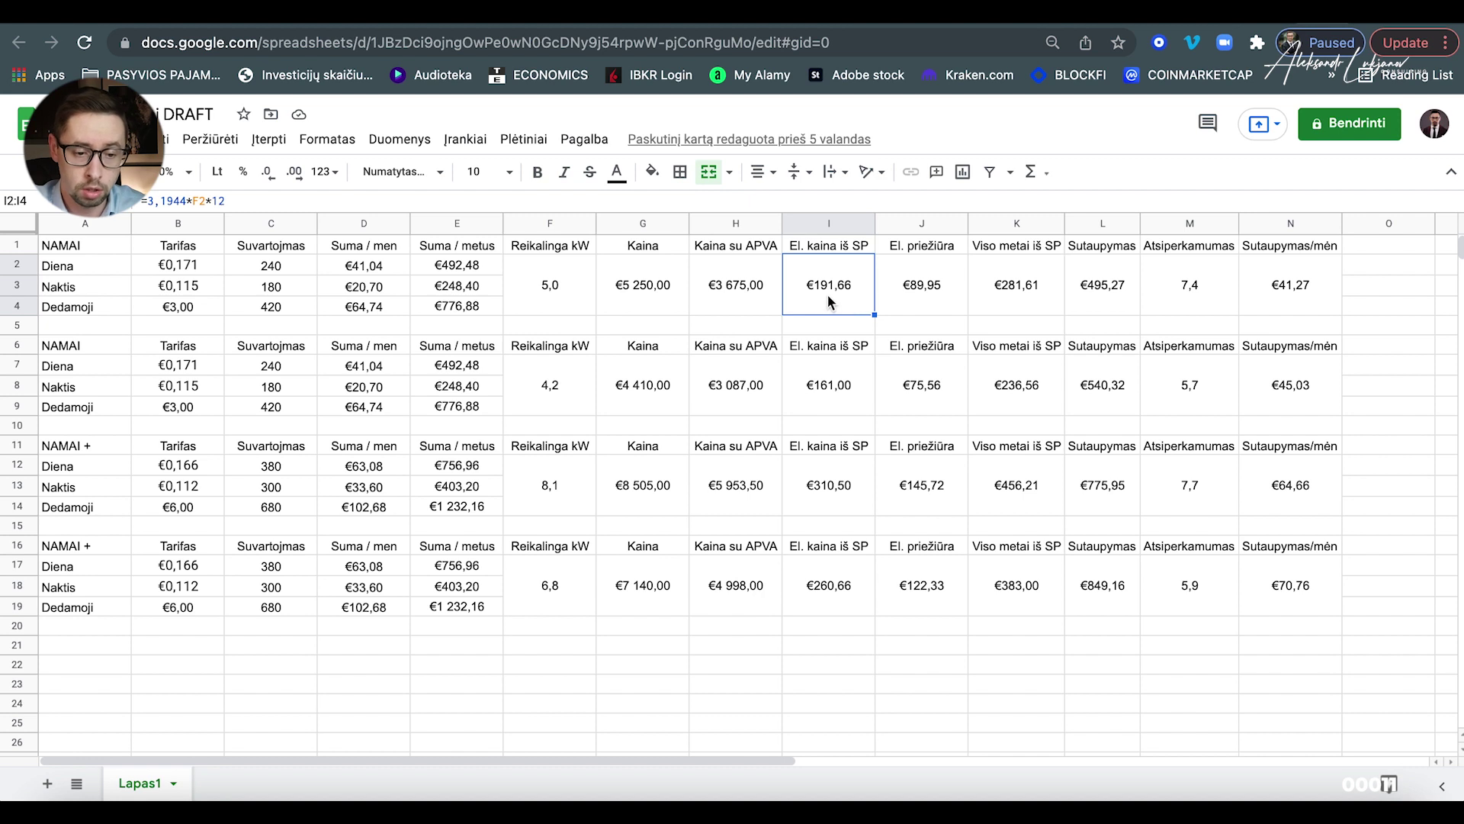
left_click(898, 288)
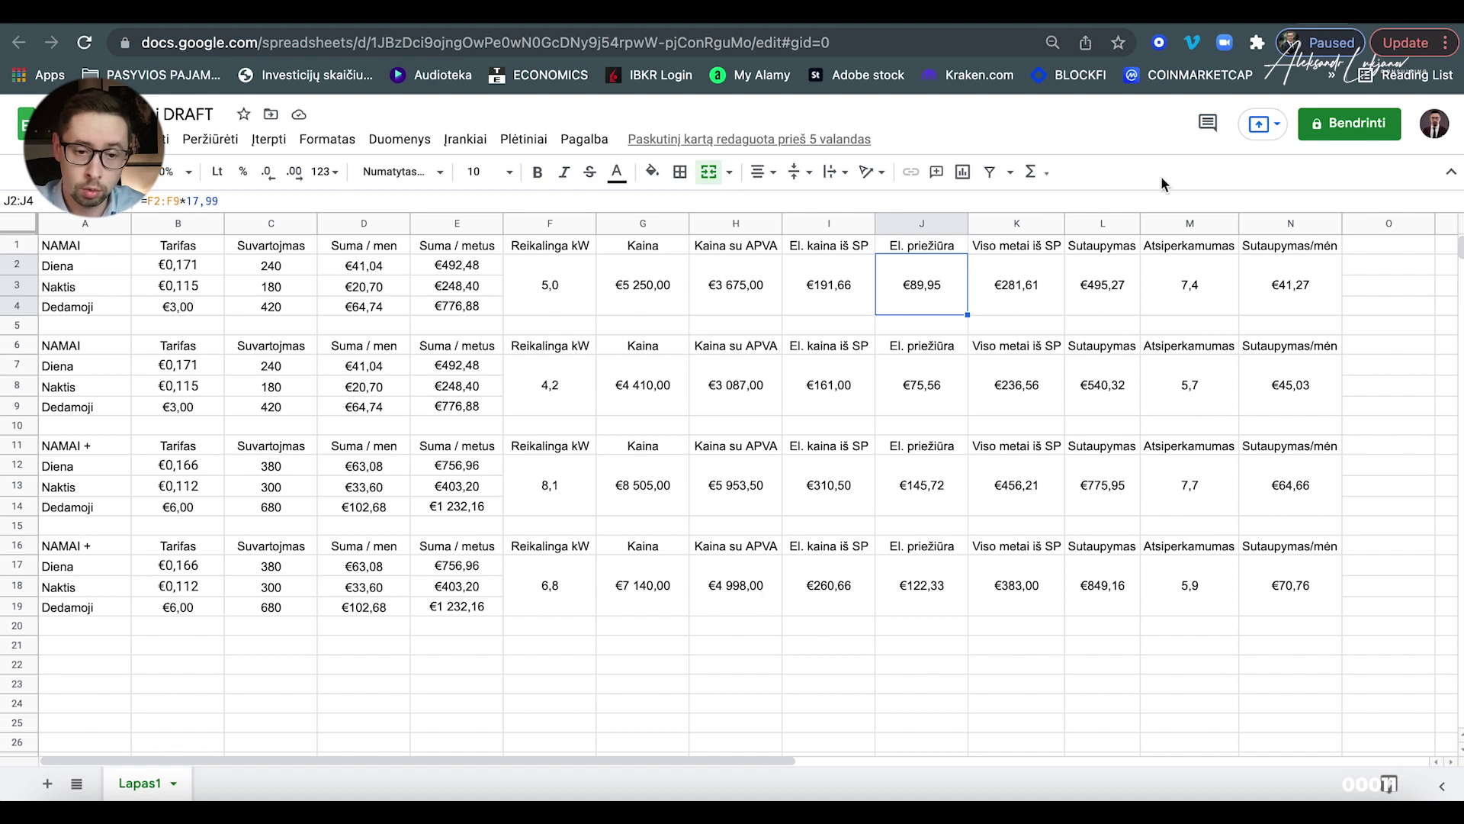
left_click(846, 299)
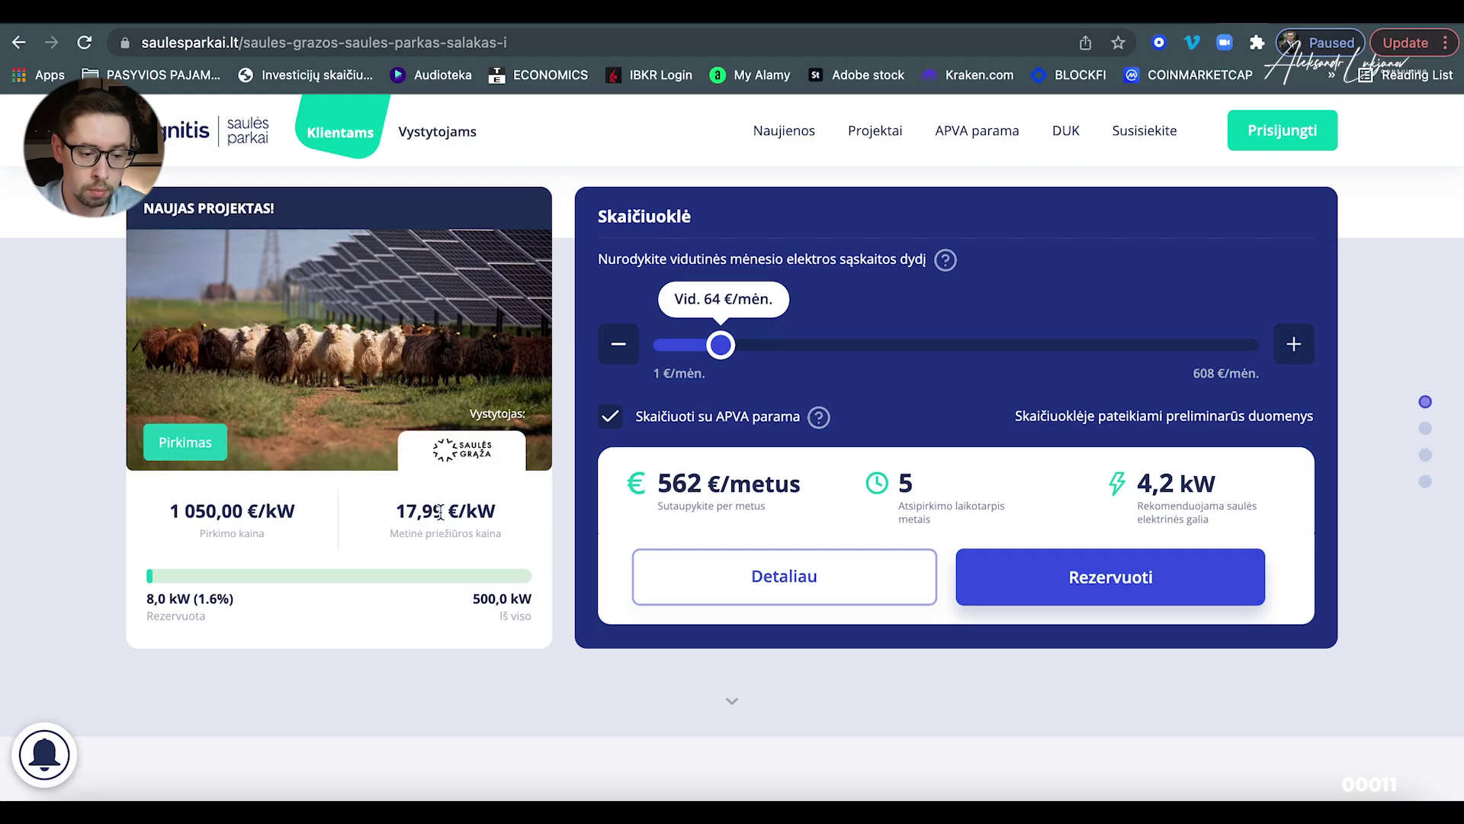
triple_click(440, 512)
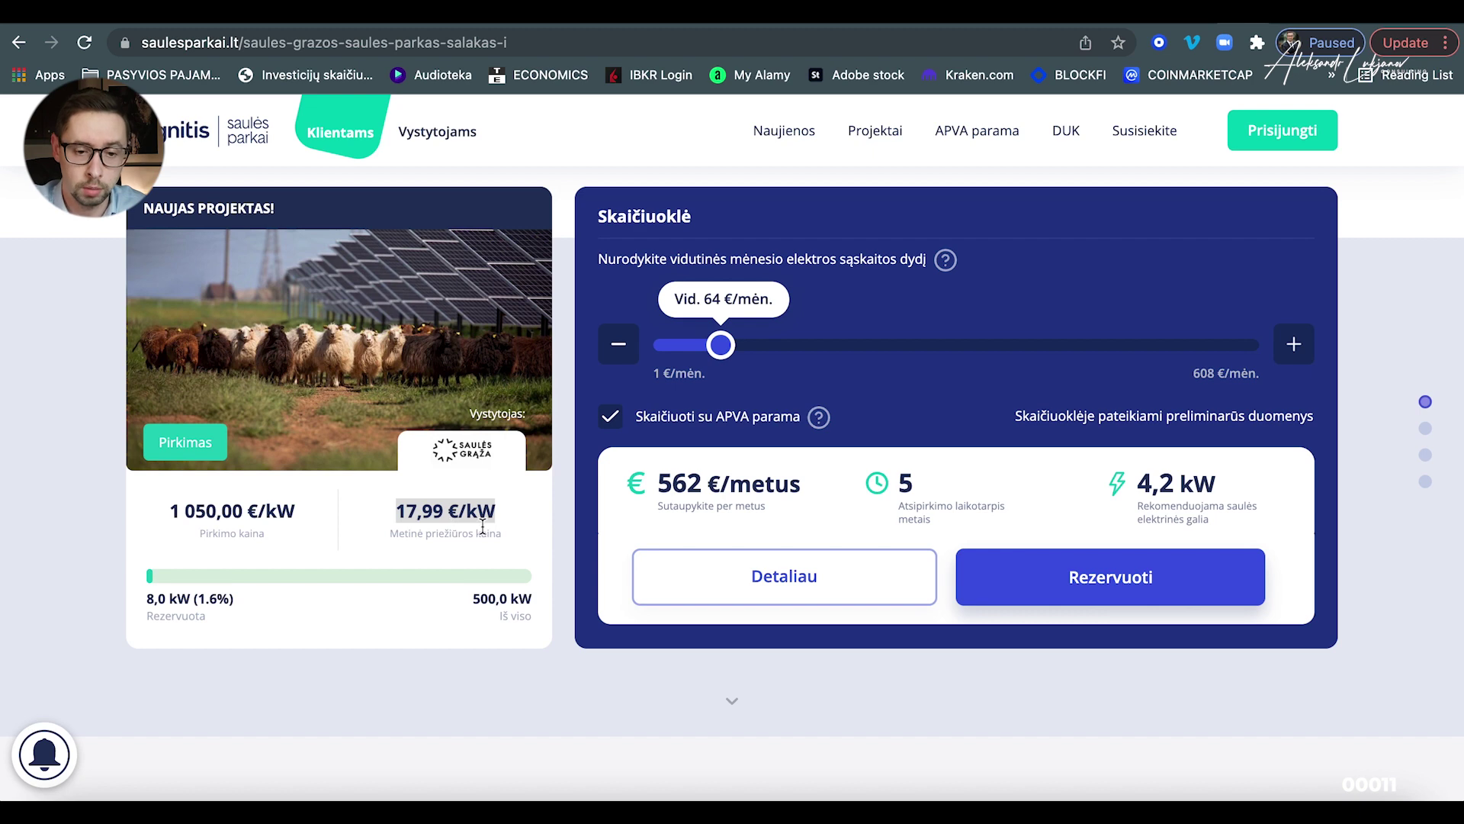
- Return to the spreadsheet and inspect the first block's Viso metai iš SP, Sutaupymas and Atsiperkamumas formulas
left_click(1323, 26)
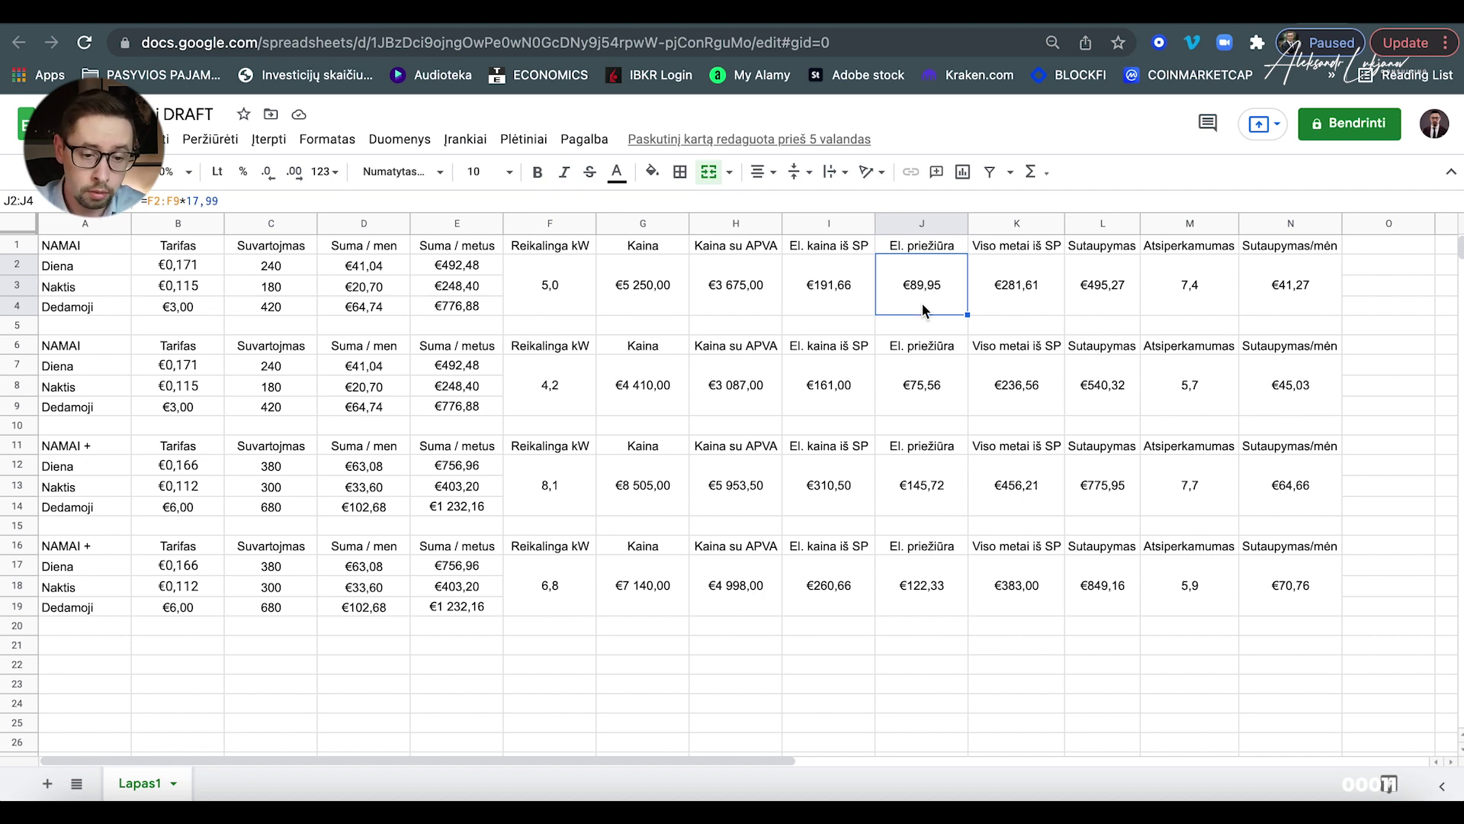
left_click(1012, 303)
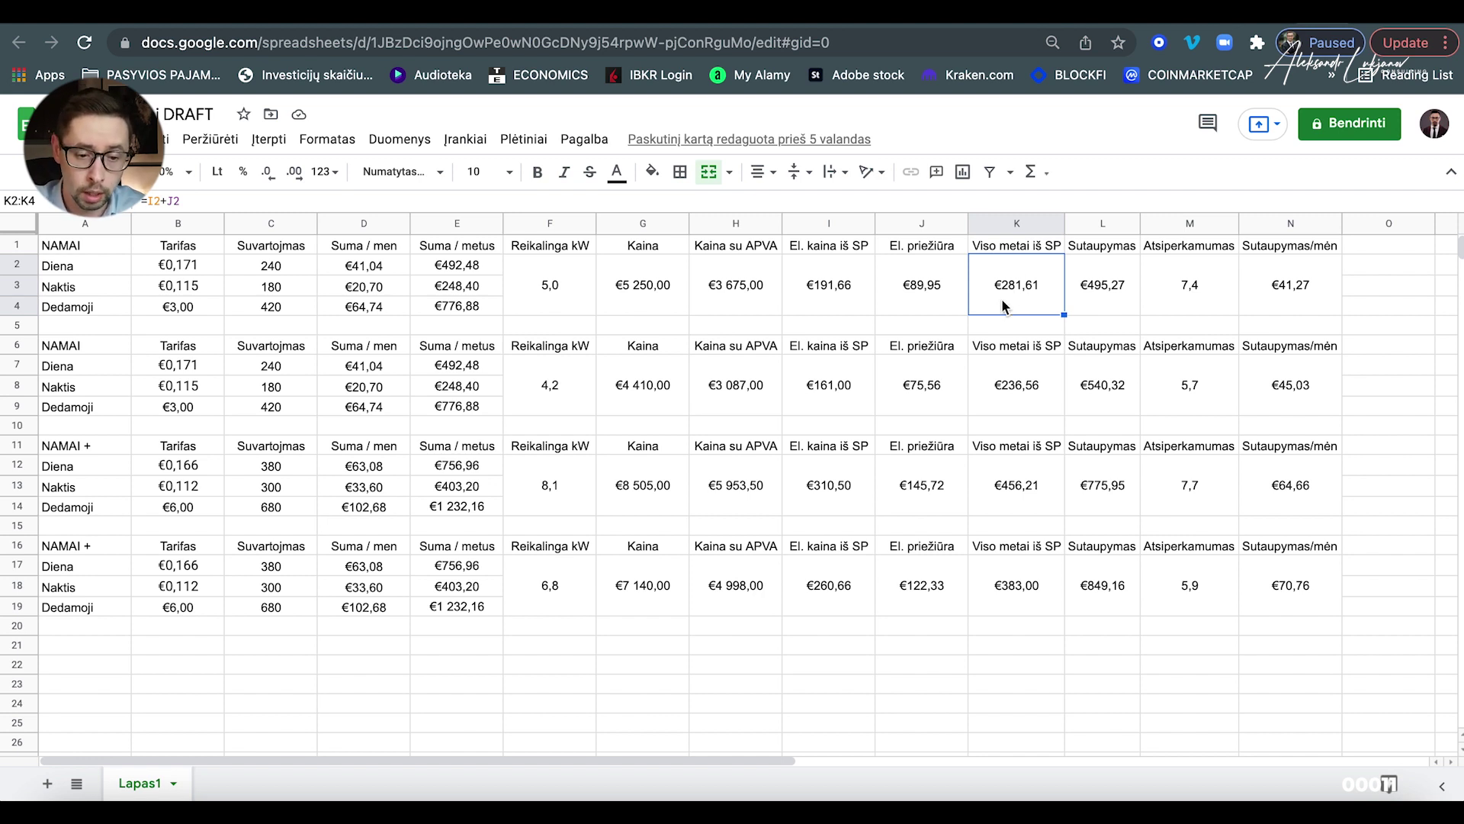
left_click(1095, 288)
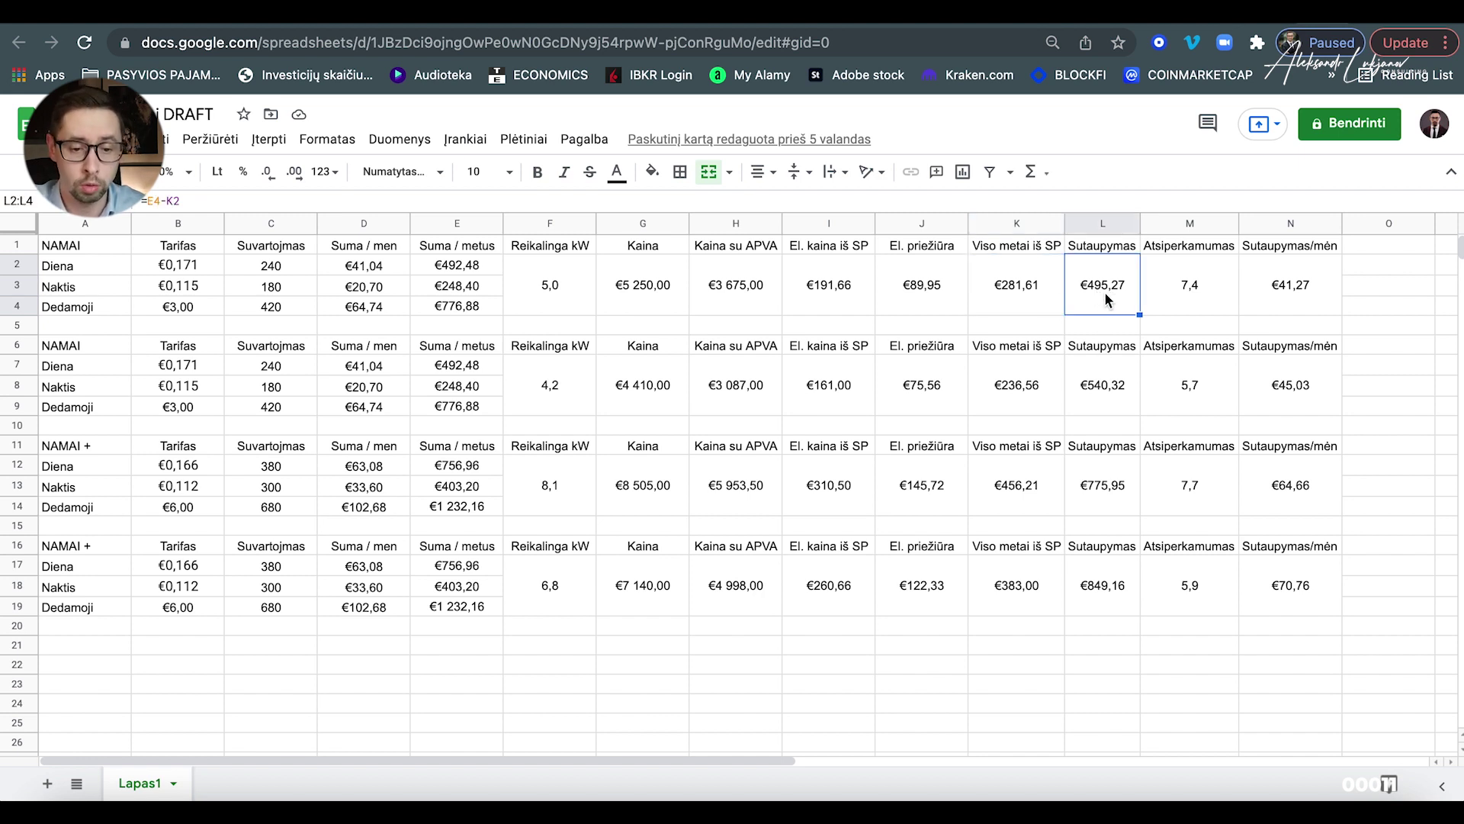
left_click(1194, 297)
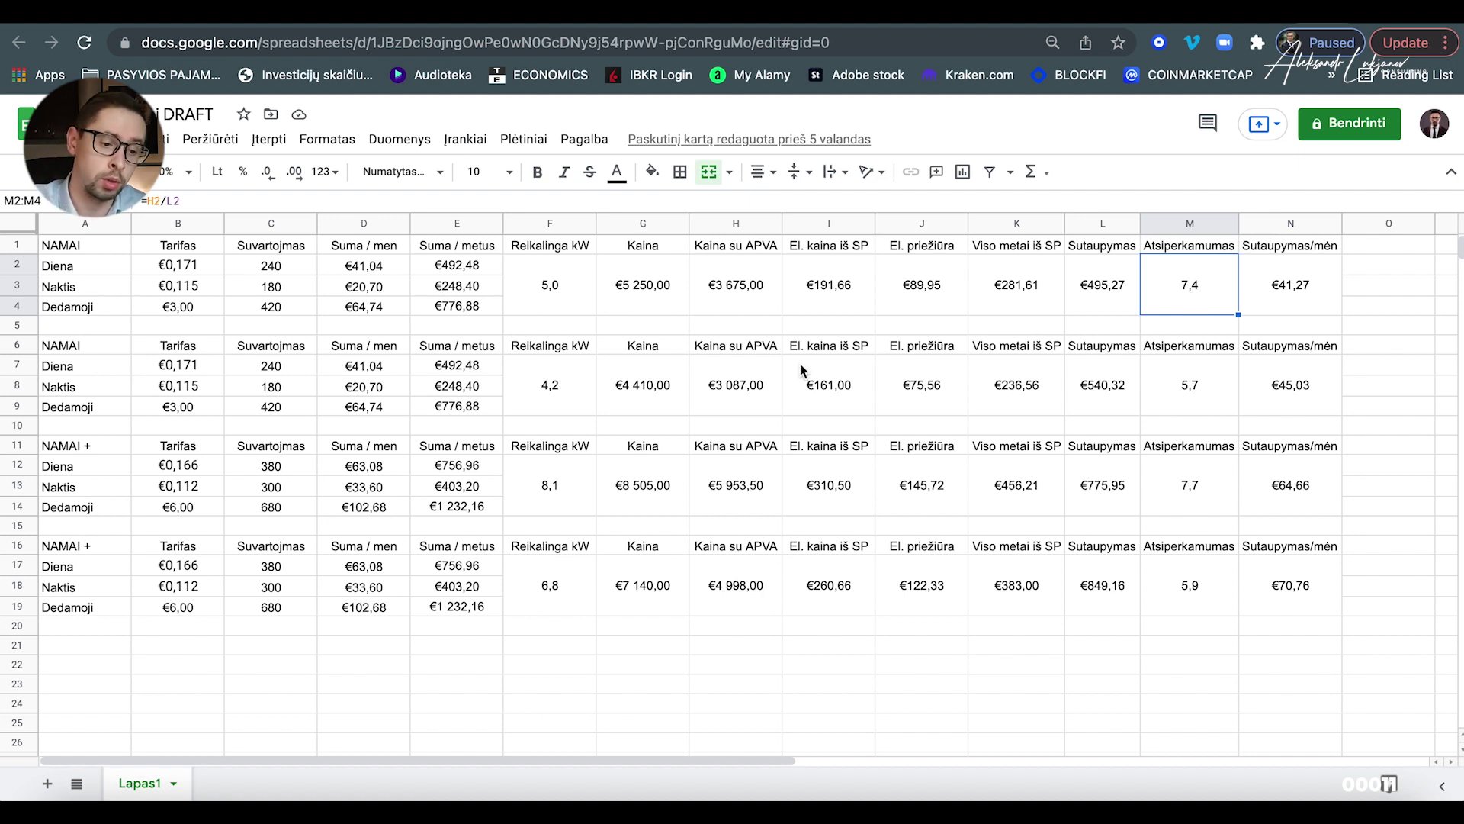
- Compare the Reikalinga kW, Atsiperkamumas and Sutaupymas/mėn cells of the two NAMAI blocks
left_click(568, 400)
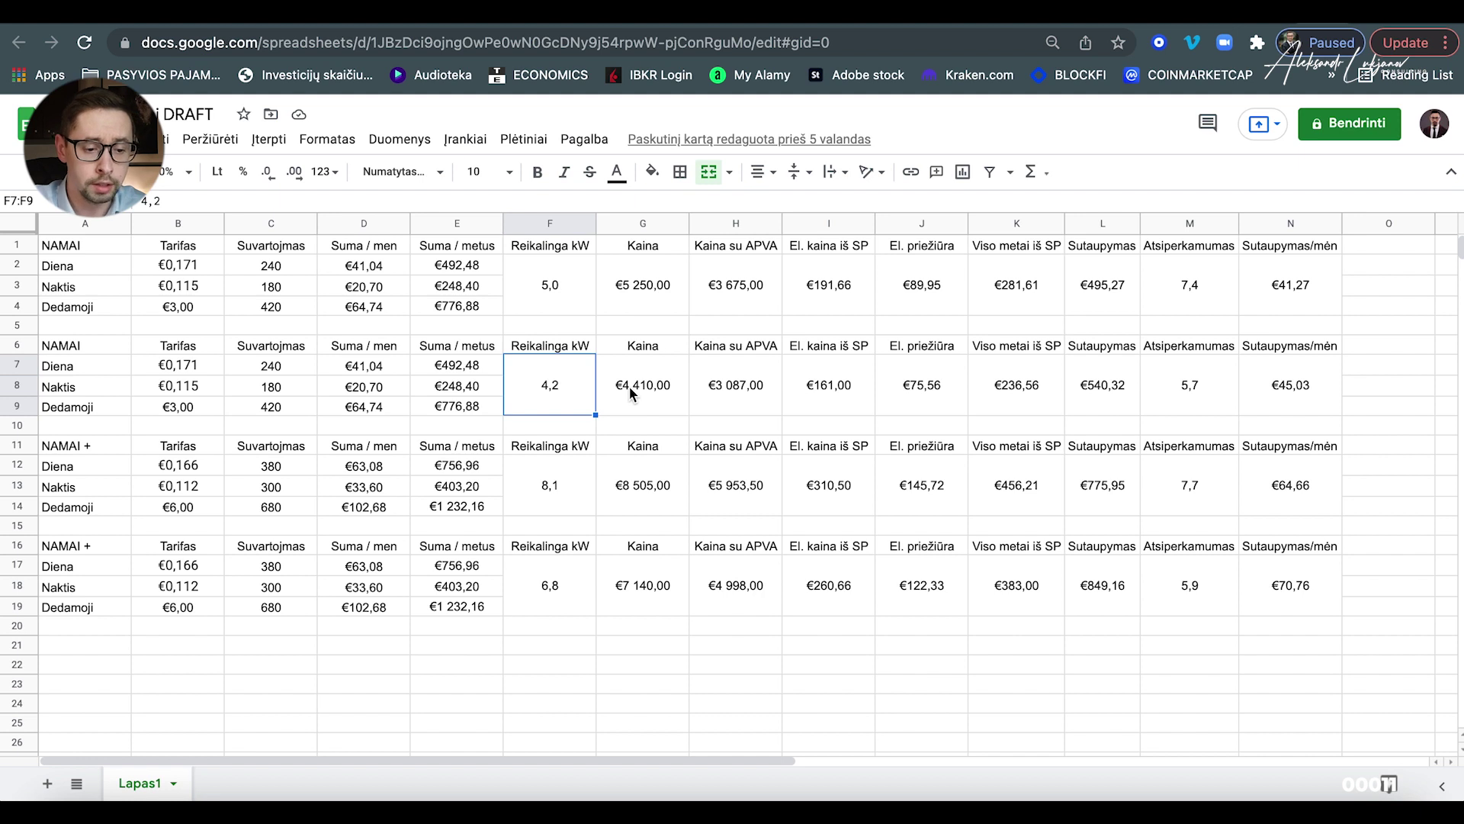
left_click(1181, 390)
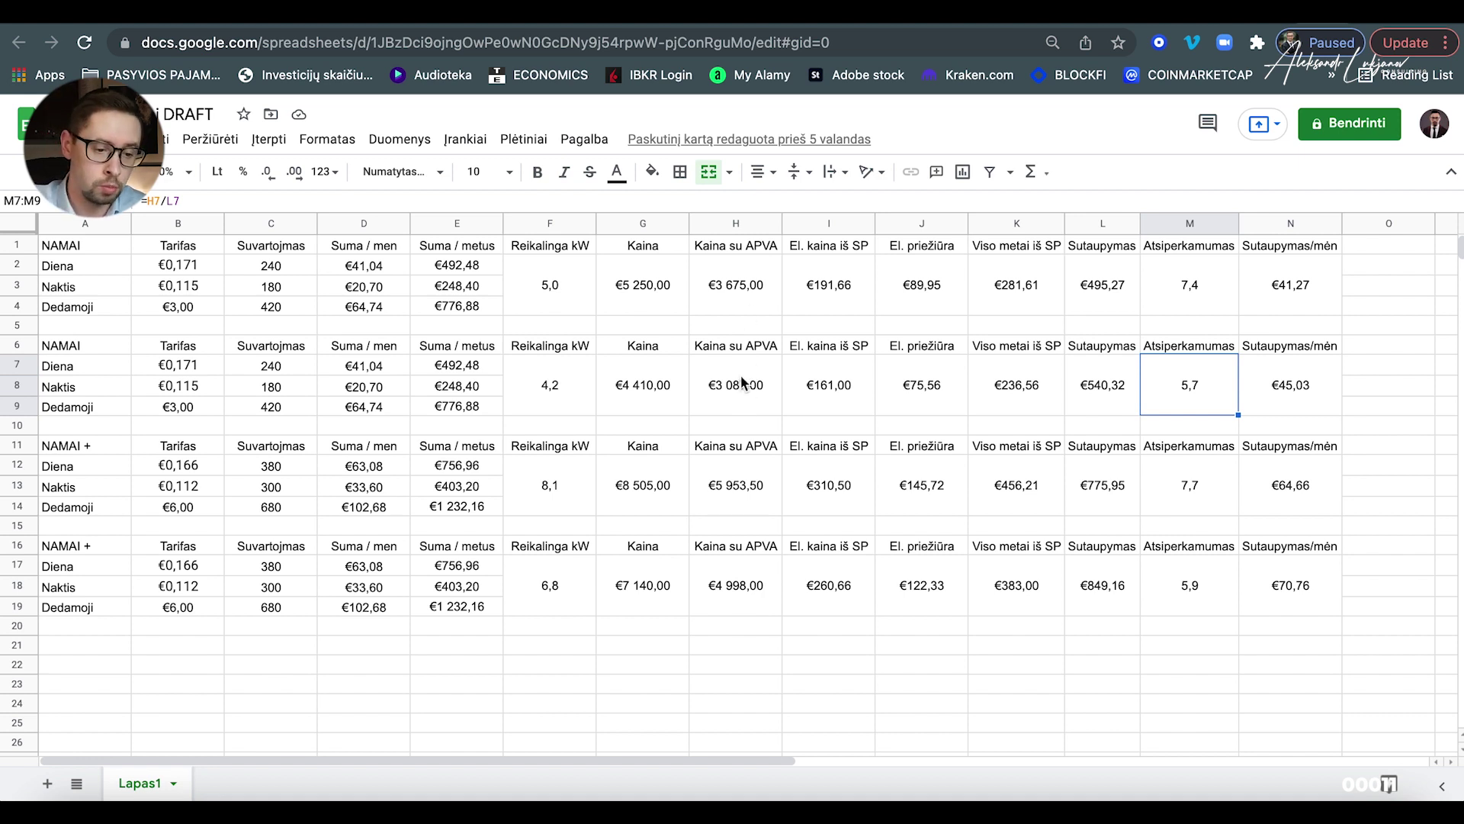
left_click(552, 311)
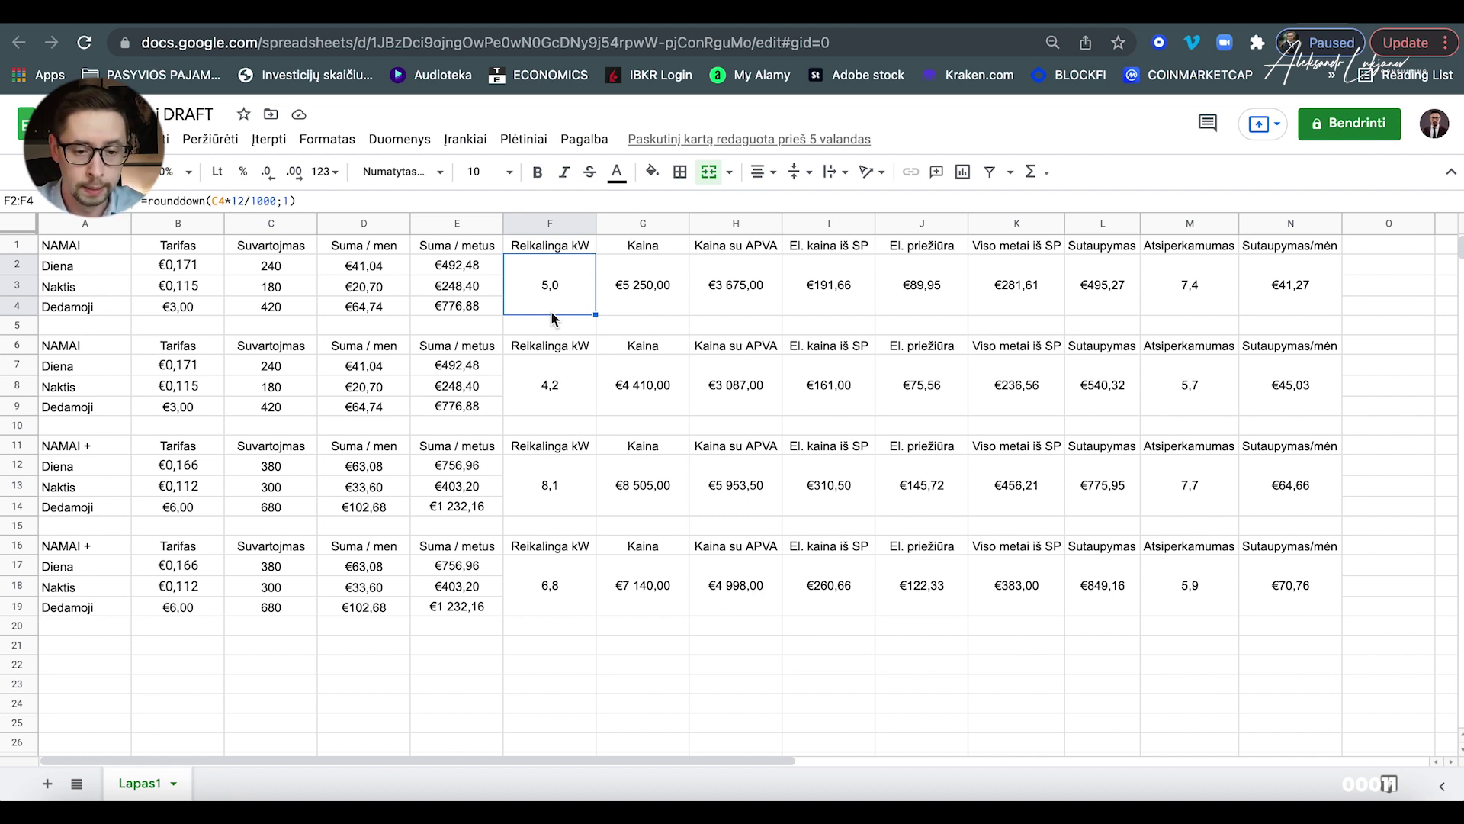
left_click(1198, 302)
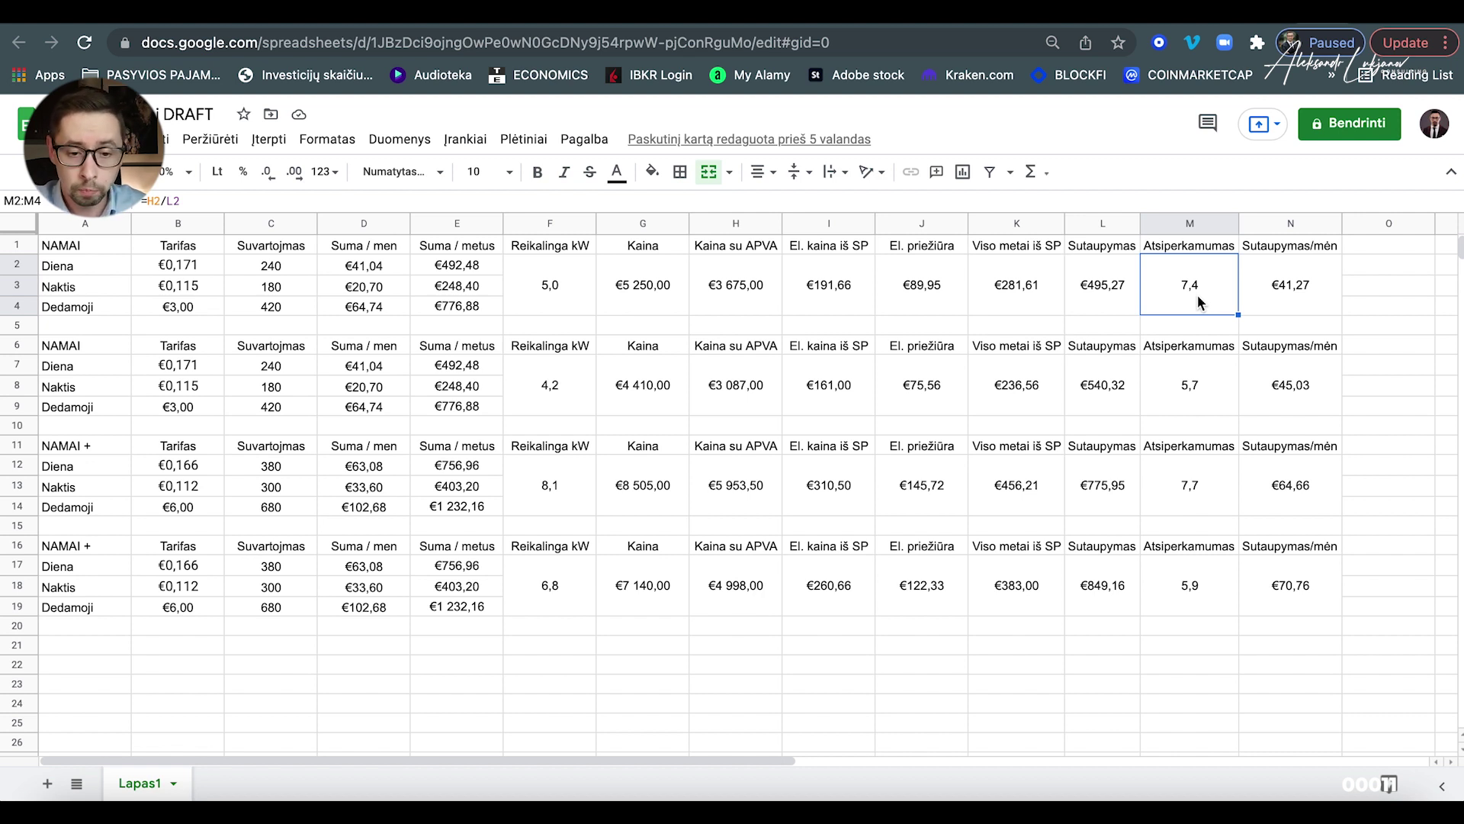
left_click(1318, 302)
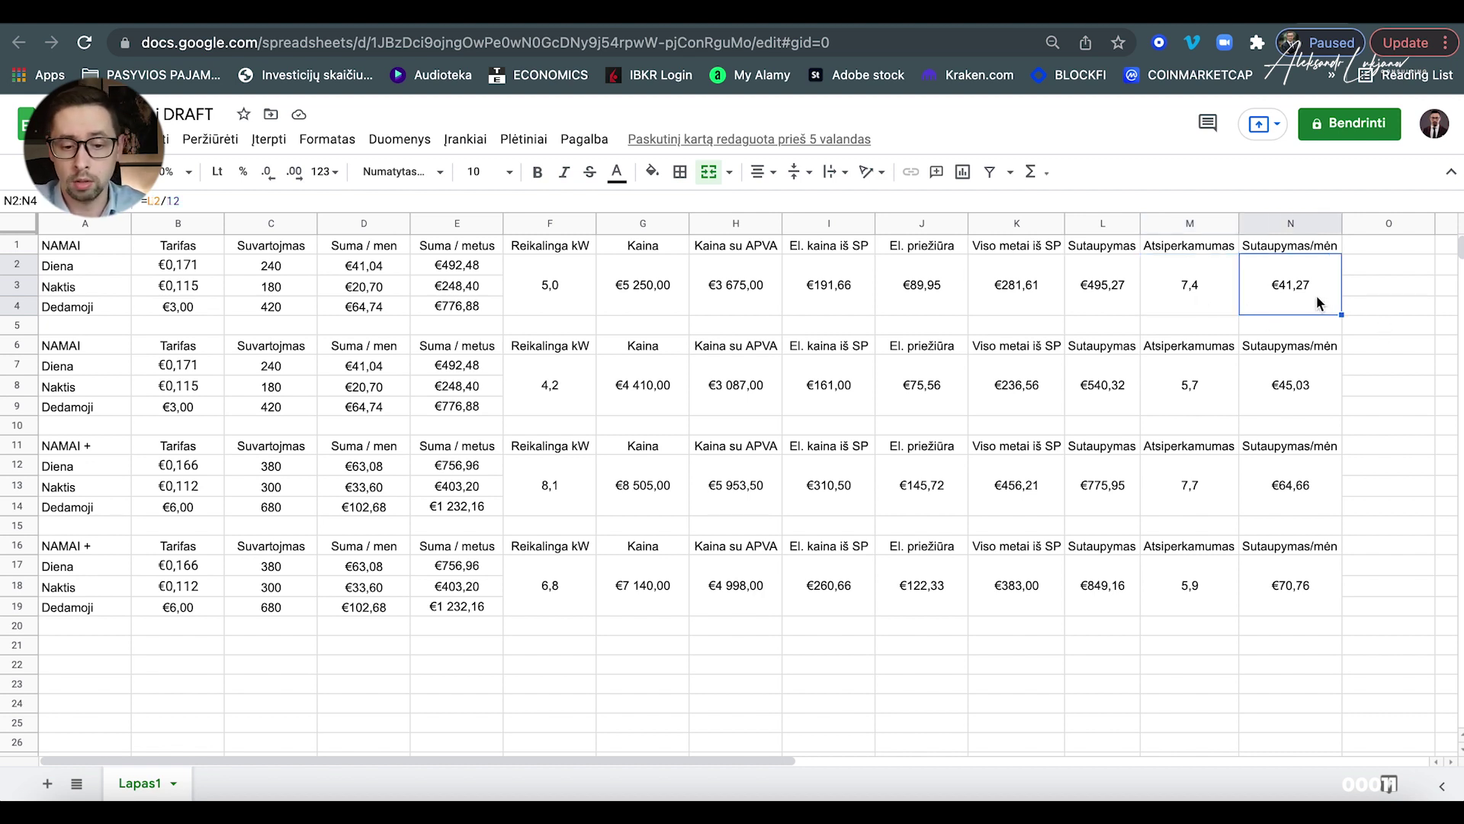
left_click(1295, 398)
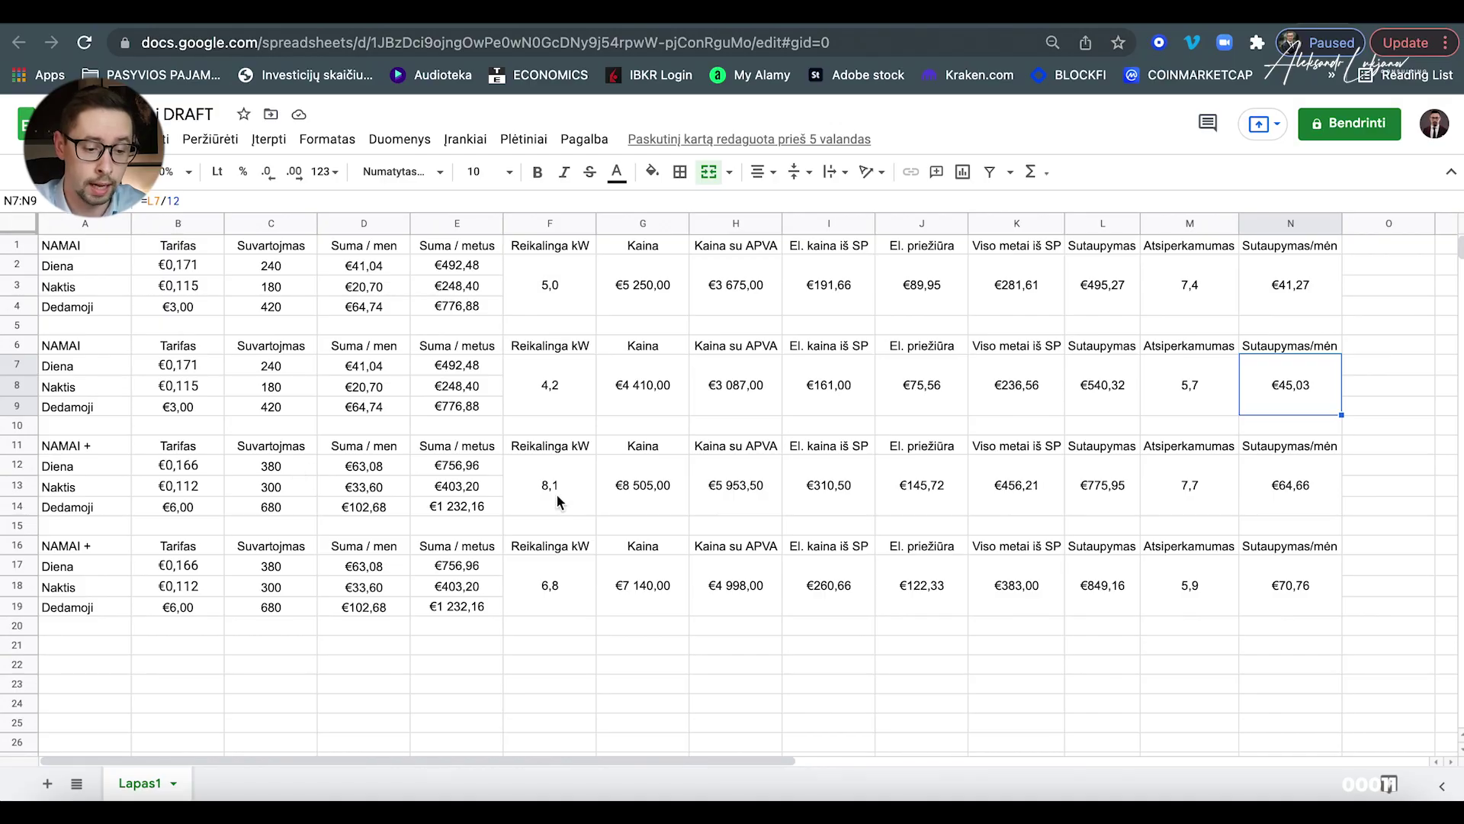
- Compare Reikalinga kW in the two NAMAI + blocks and review the upper block's day and night consumption and total monthly cost
left_click(559, 501)
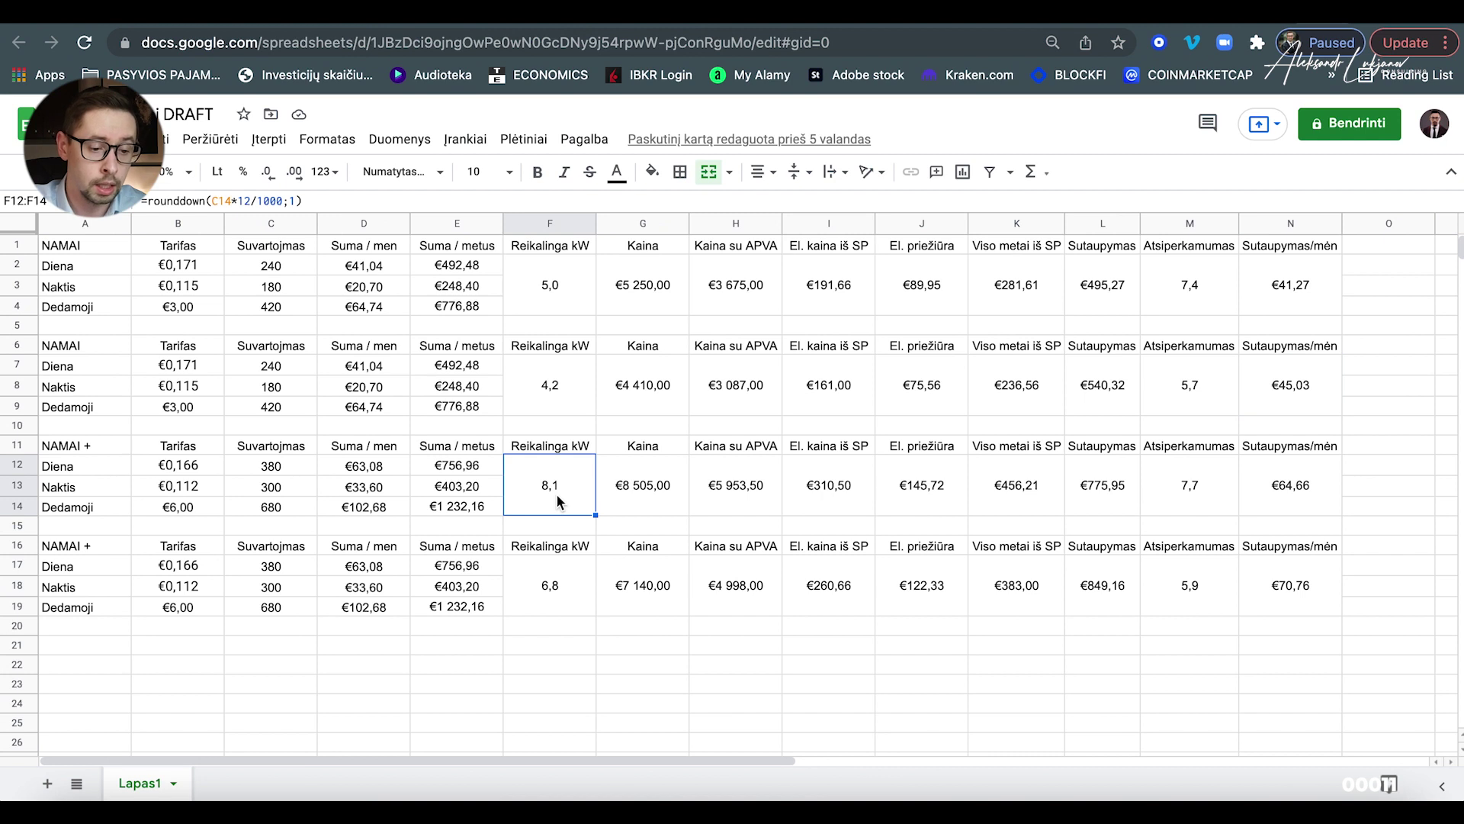
left_click(549, 588)
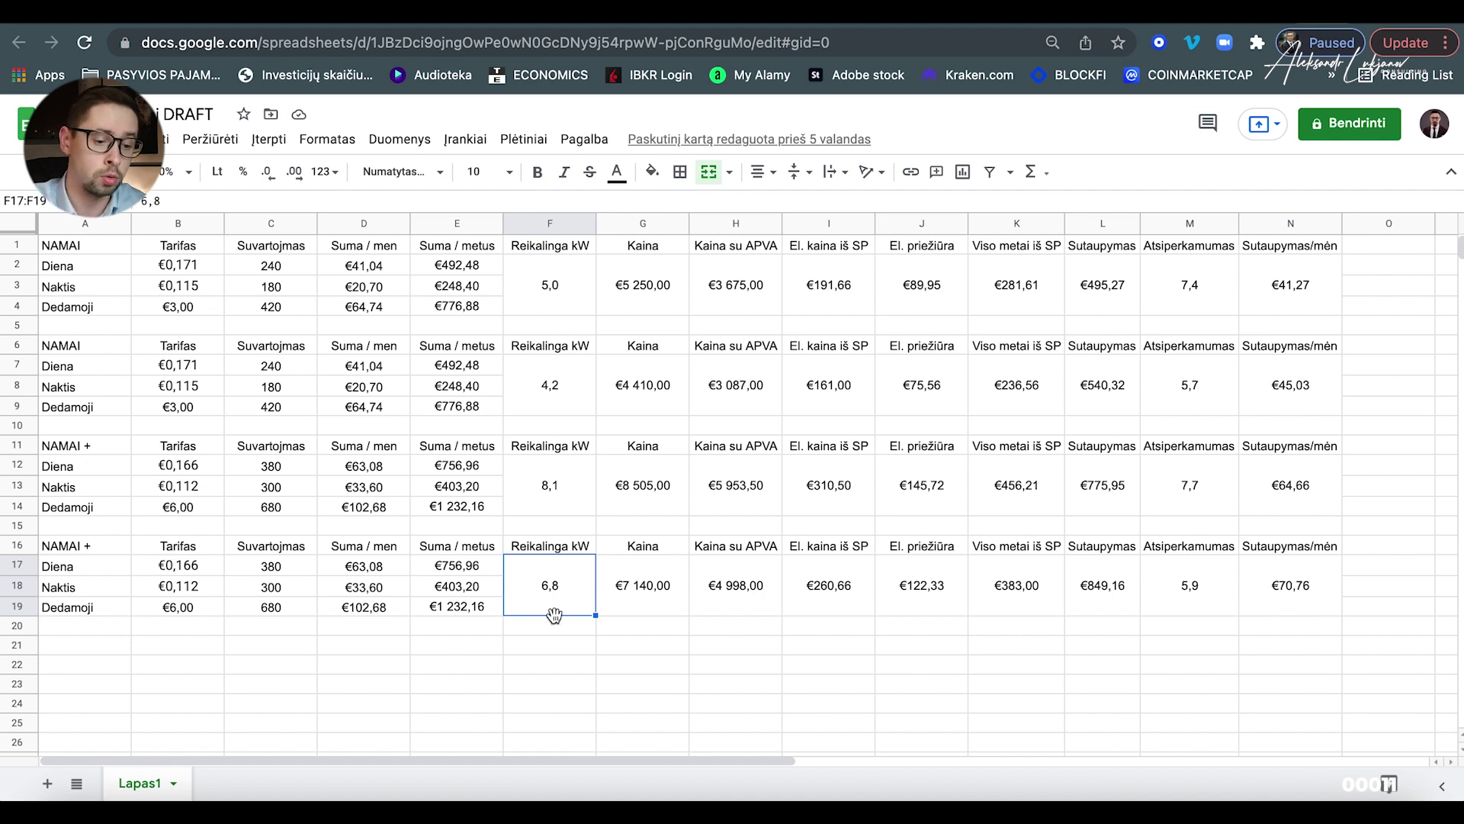
left_click(555, 511)
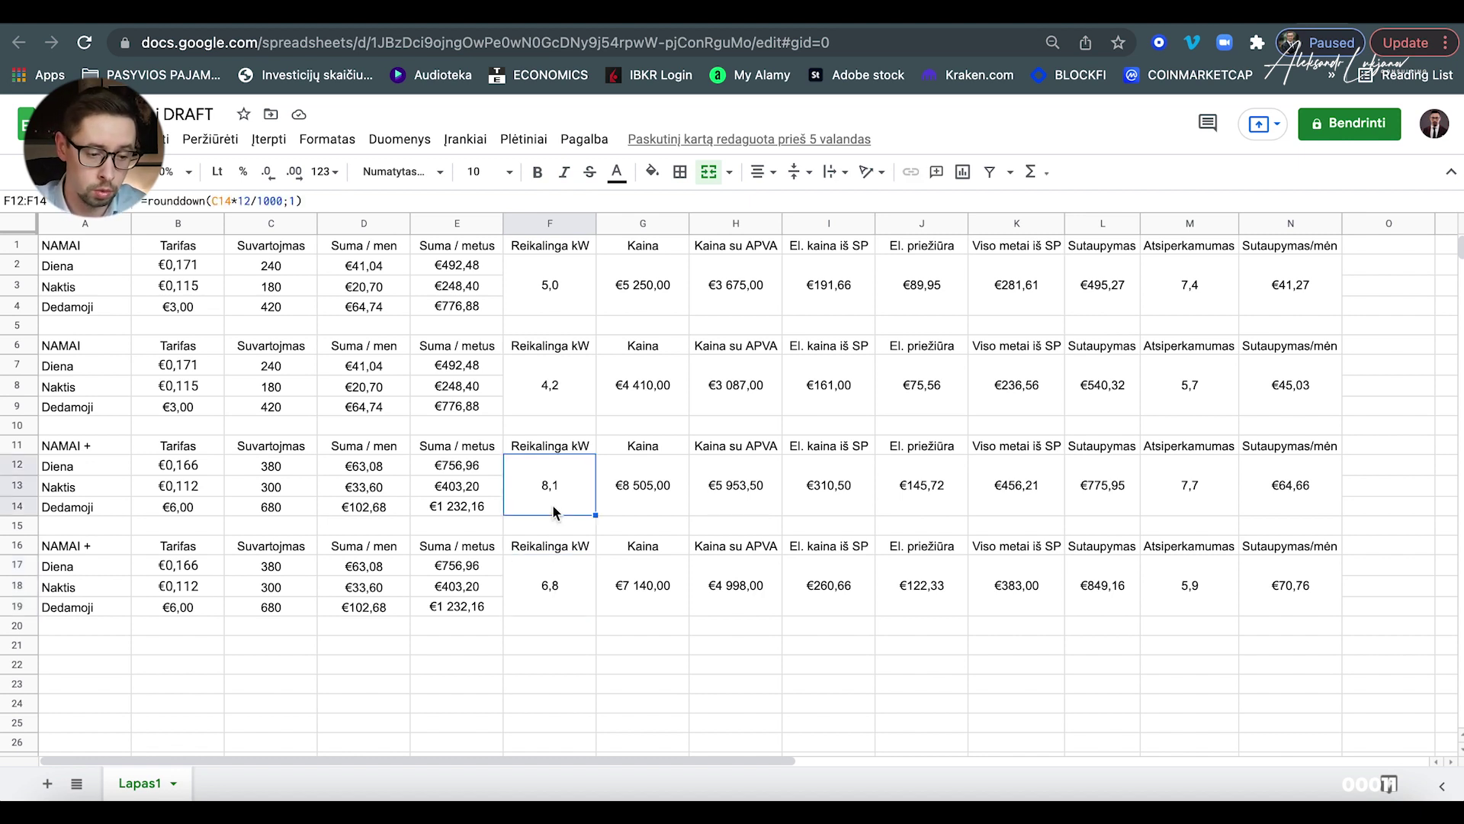
left_click(291, 463)
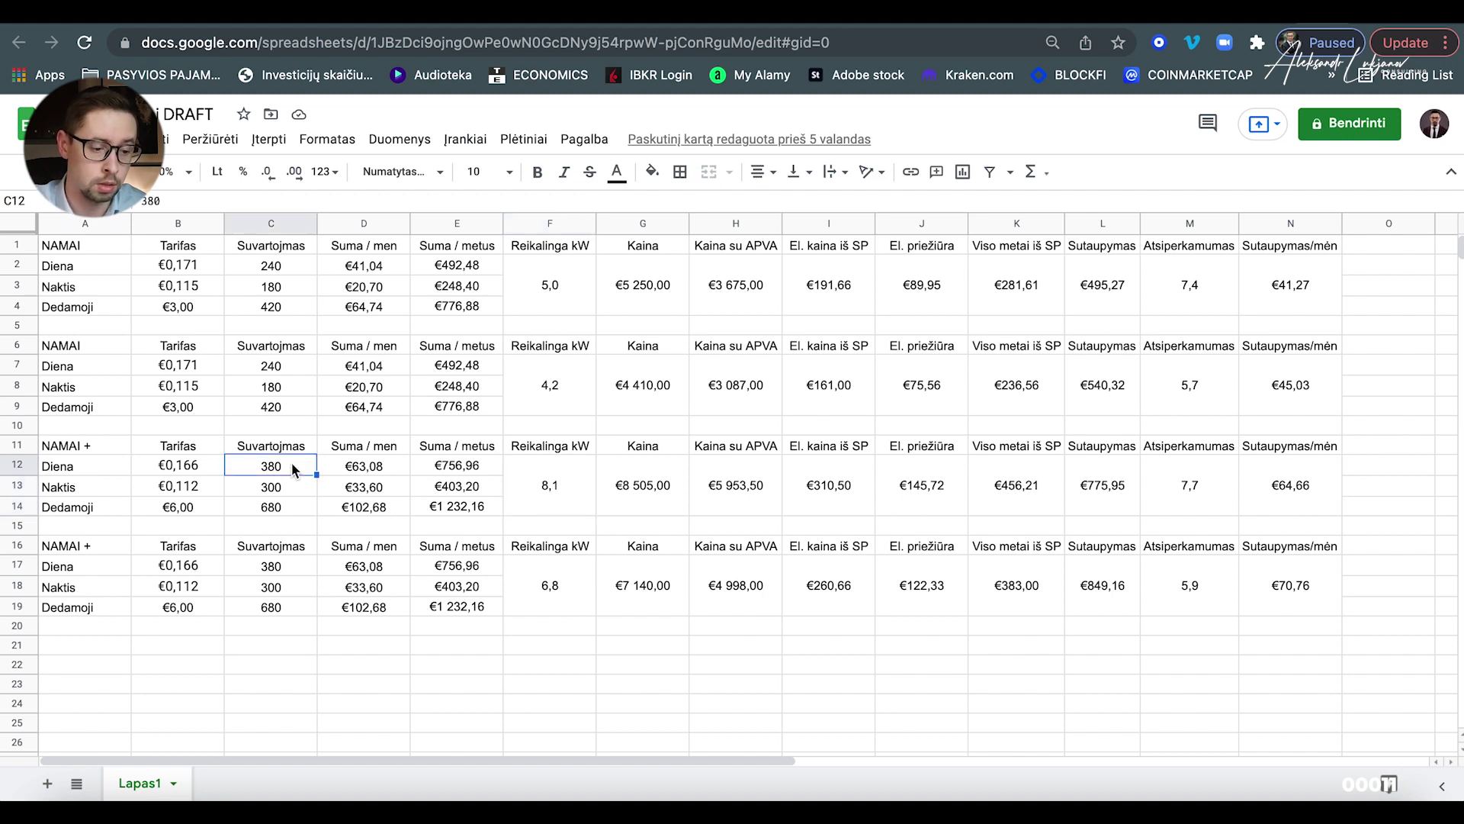
left_click(294, 479)
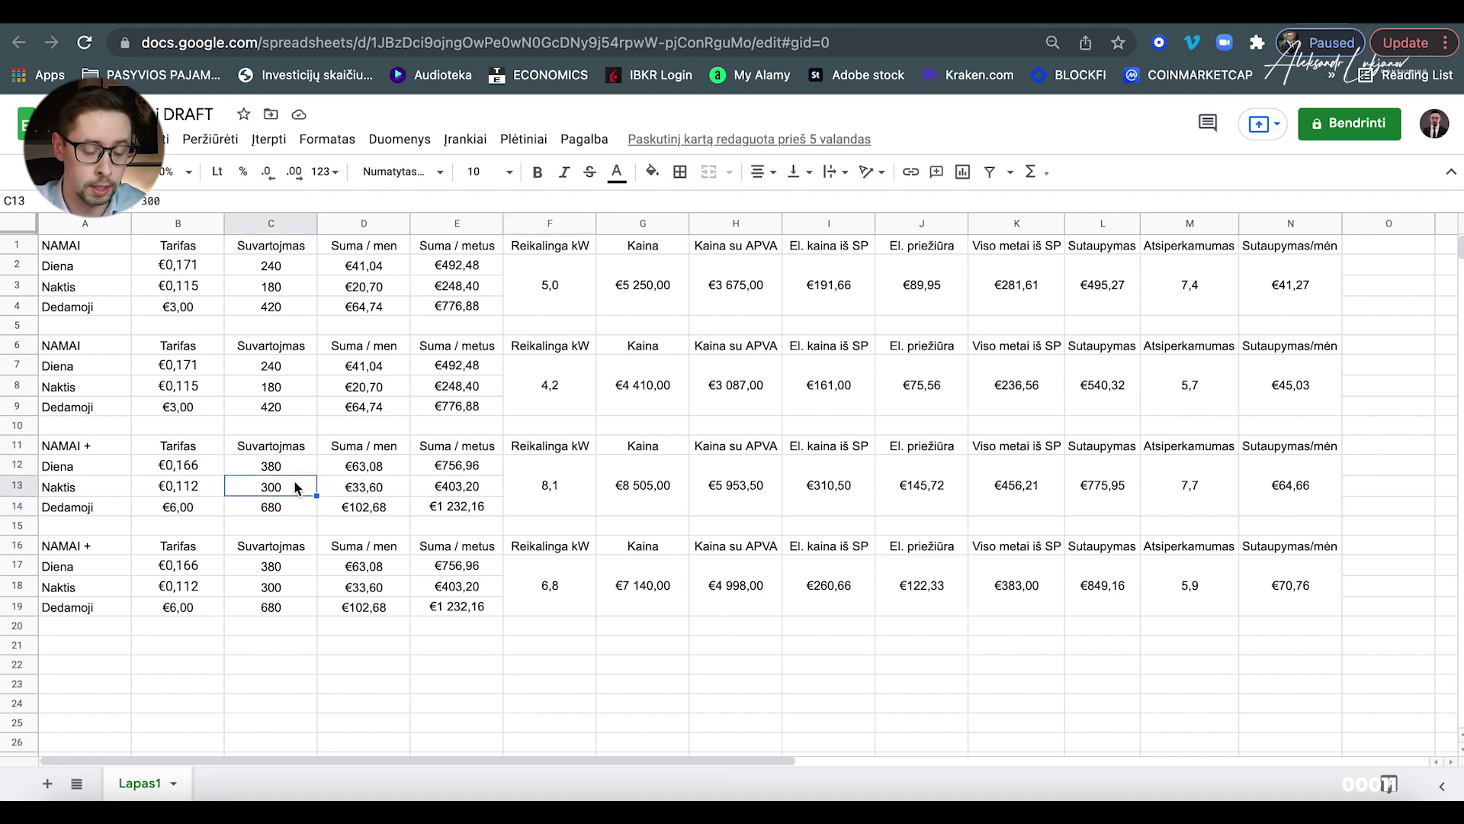
left_click(369, 506)
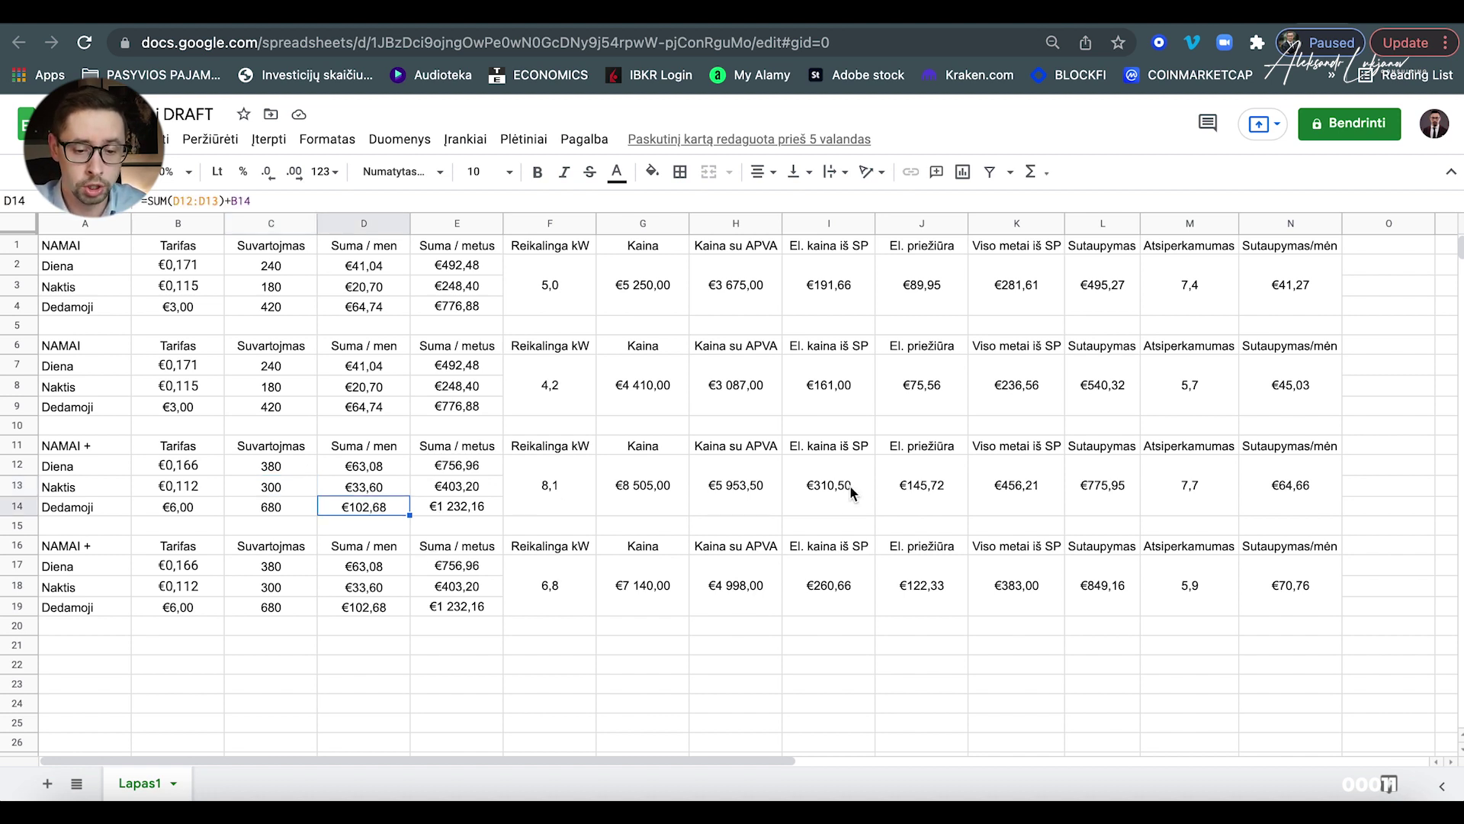
- Compare Sutaupymas and Atsiperkamumas between the two NAMAI + blocks and inspect the last block's Sutaupymas/mėn formula
left_click(1095, 501)
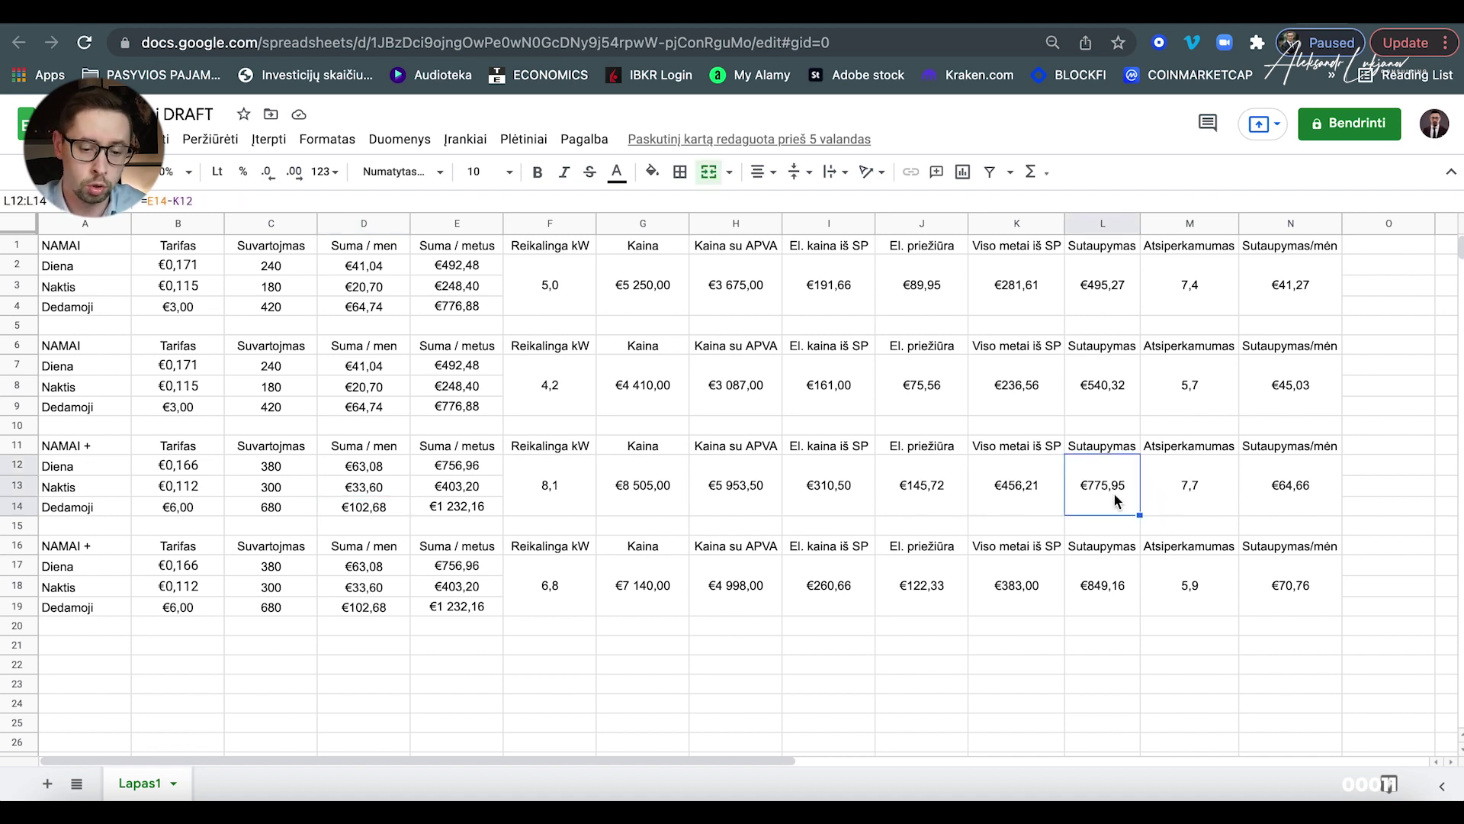
left_click(1109, 588)
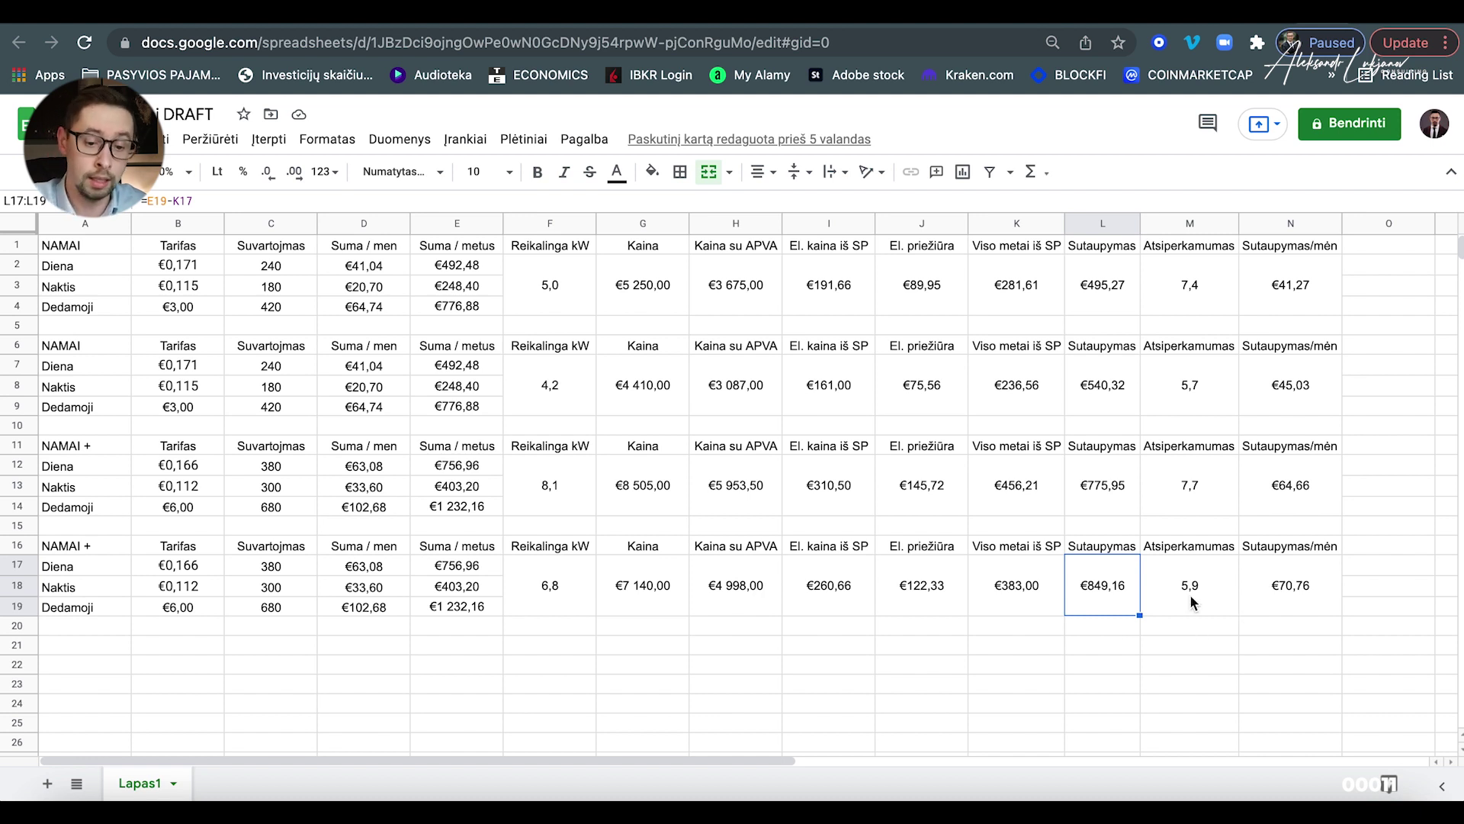
left_click(1195, 490)
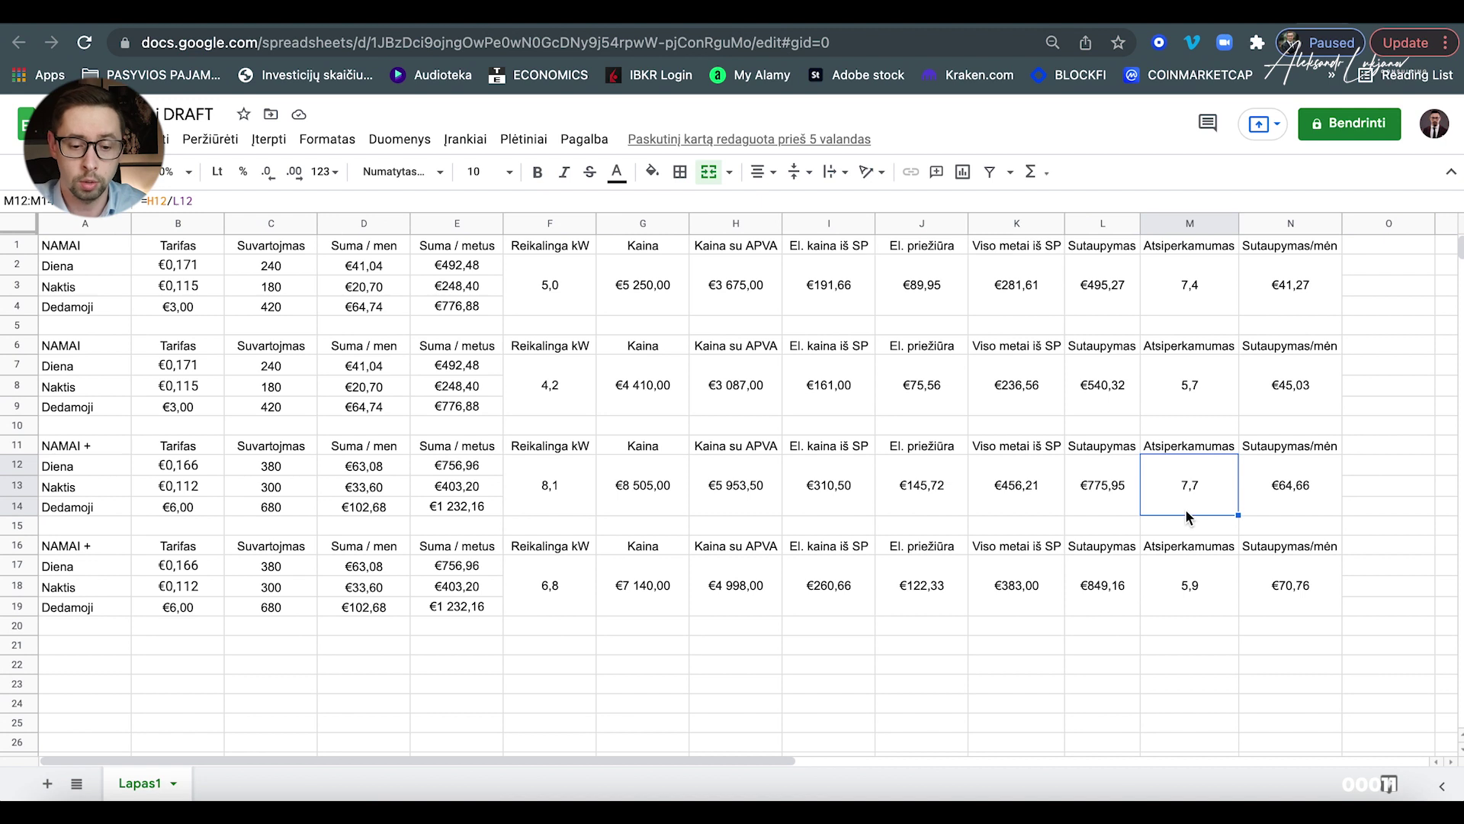
double_click(1189, 587)
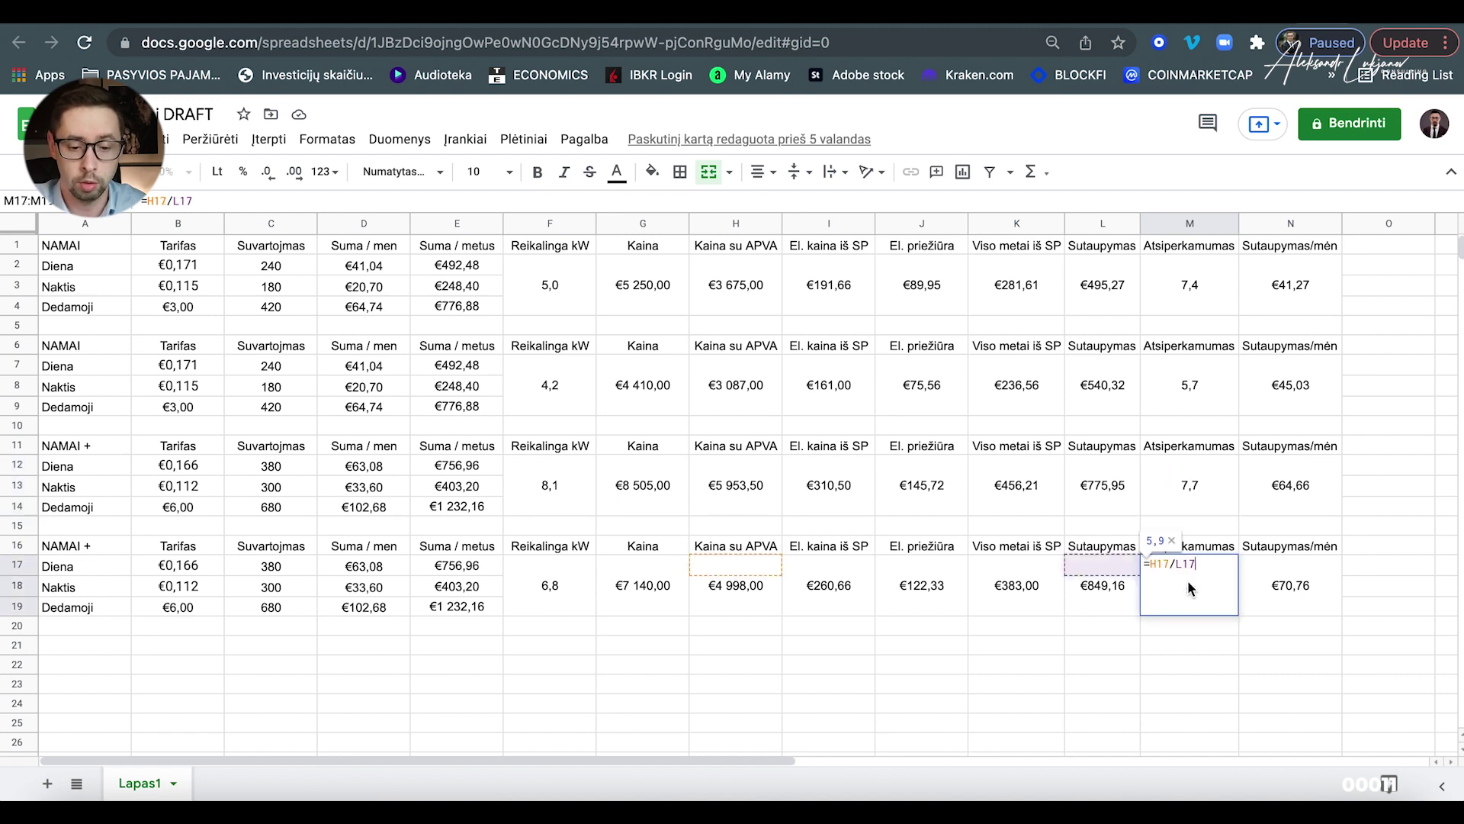
left_click(1191, 662)
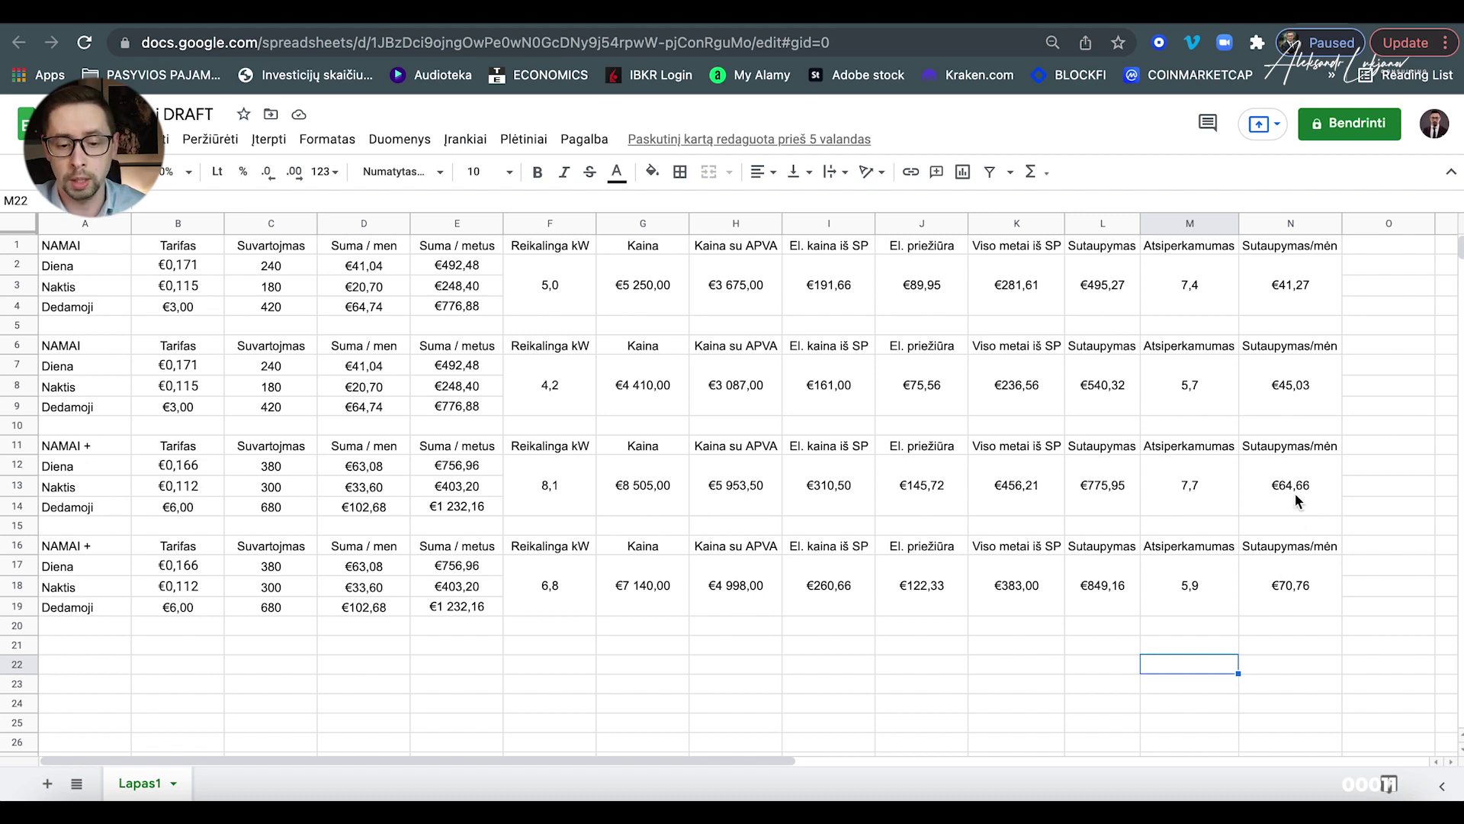
left_click(1290, 570)
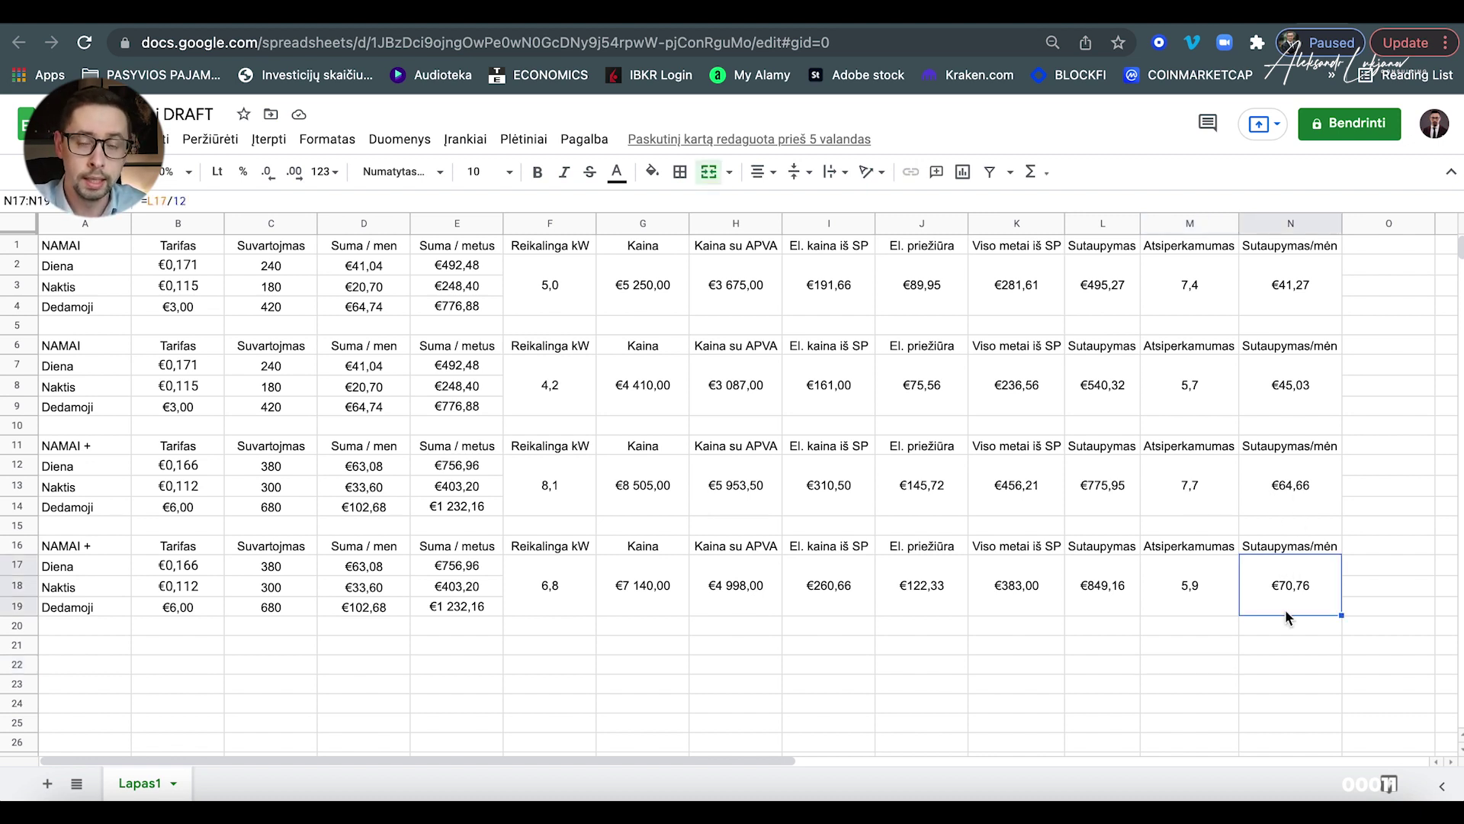